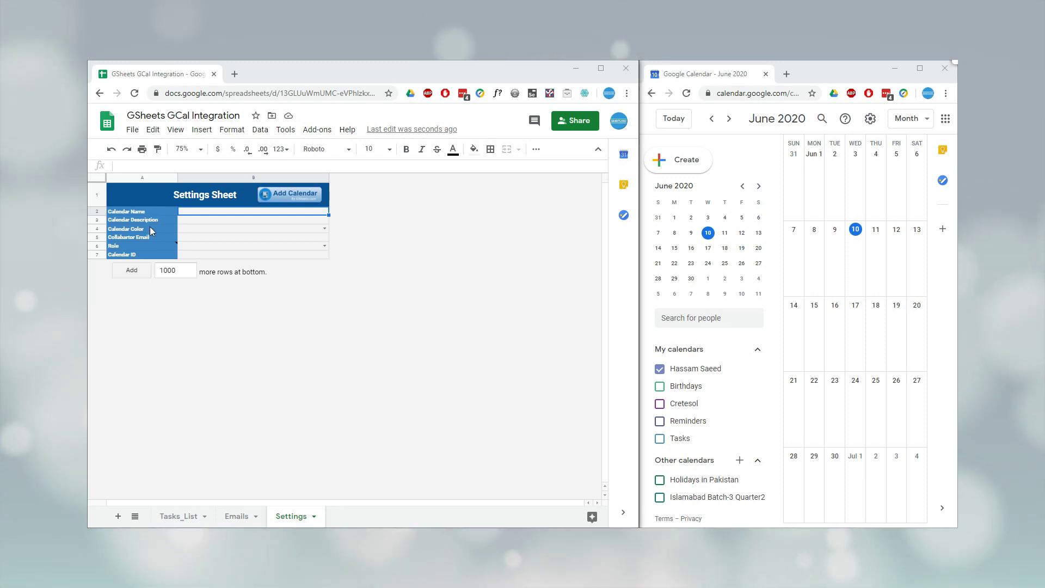
Paste Demo Calendar, its description, GREEN, the collaborator's email and reader into B2–B6.
mouse_move(145, 246)
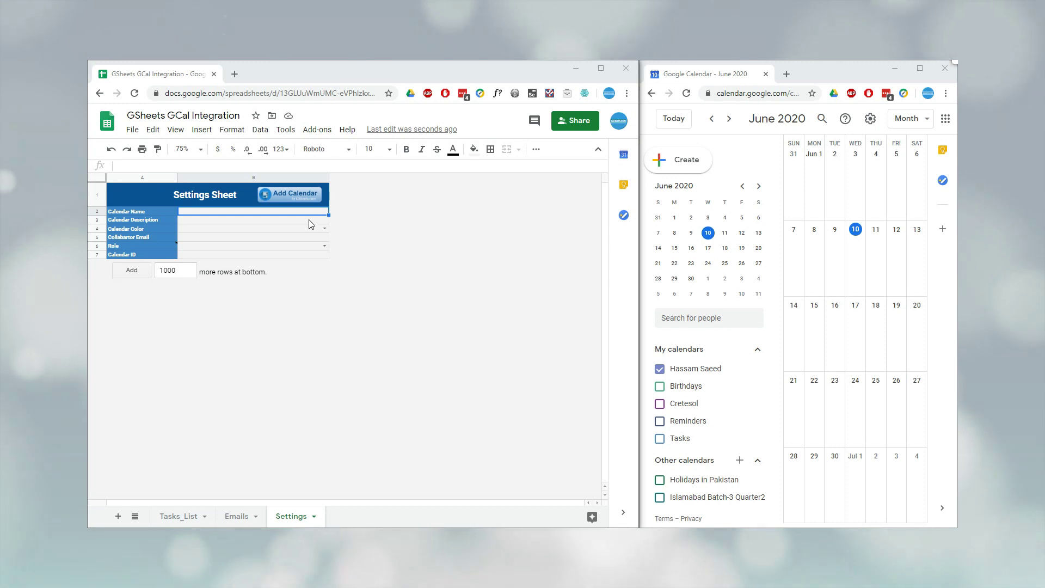
text(Demo Calendar)
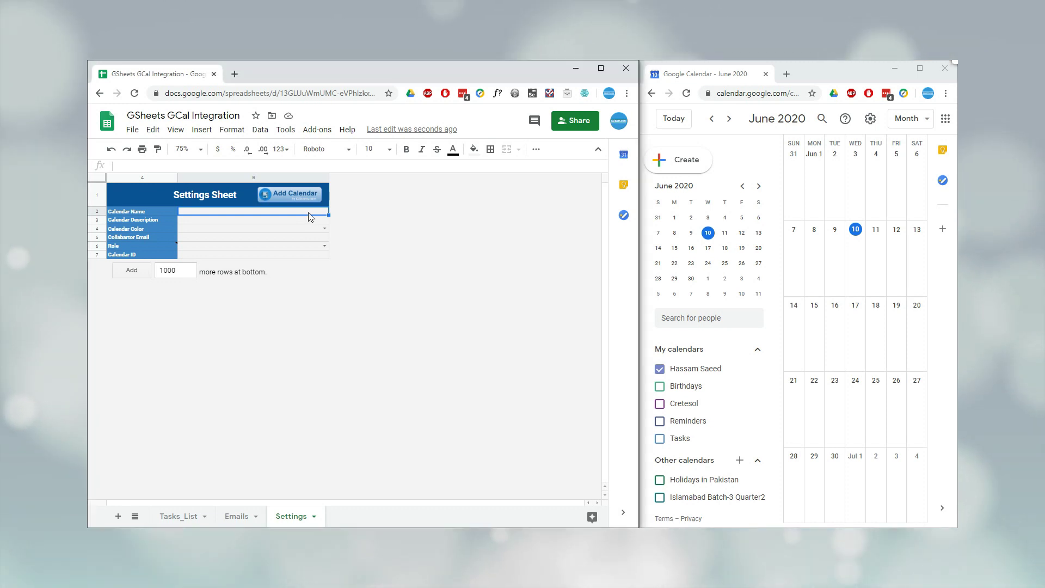
key(Down)
text(GREEN)
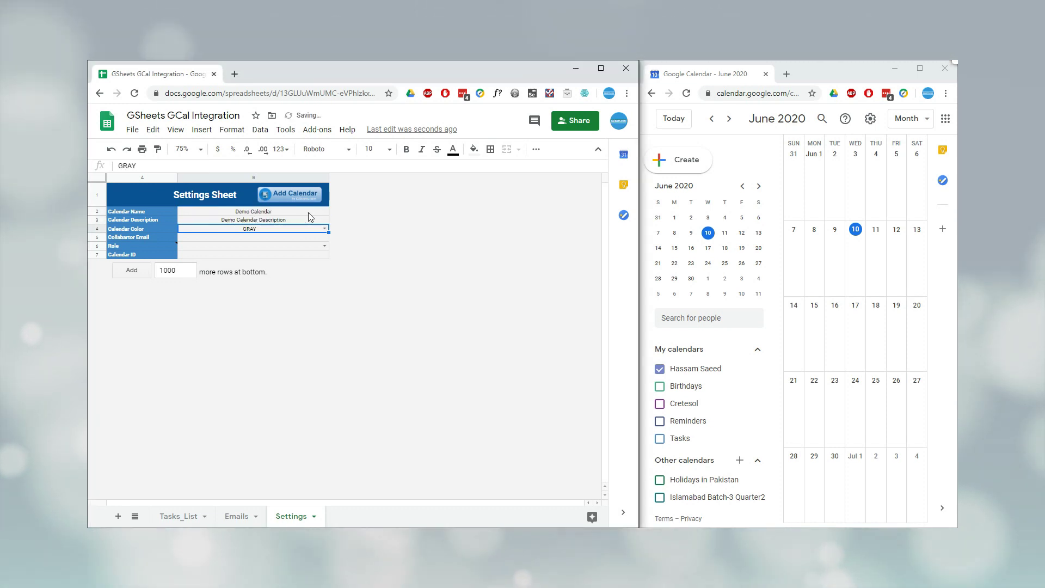
key(Down)
key(ctrl+v)
key(Down)
text(reader)
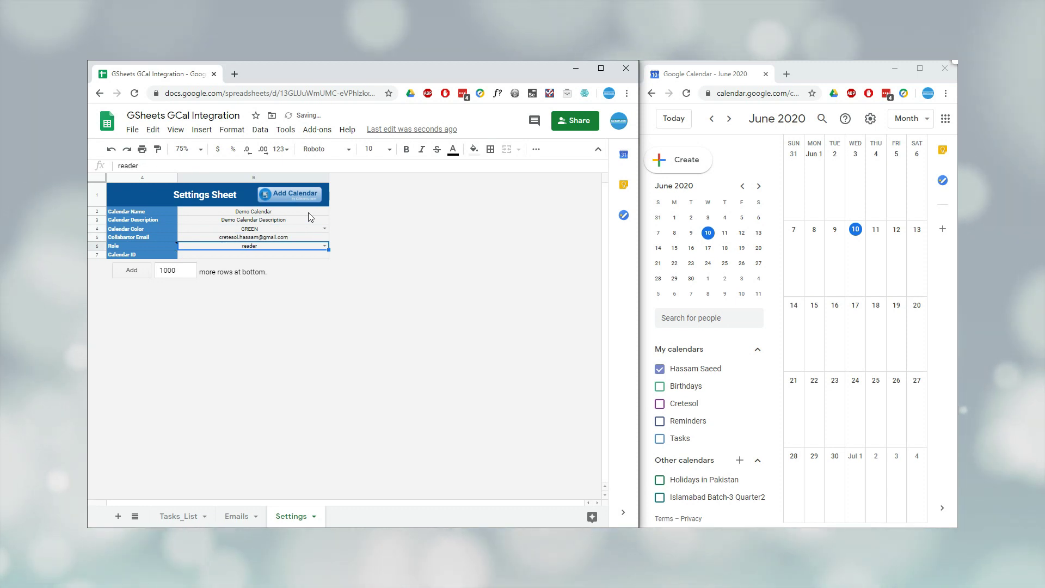
Confirm GREEN in the B4 colour dropdown and check the B6 role options.
click(324, 228)
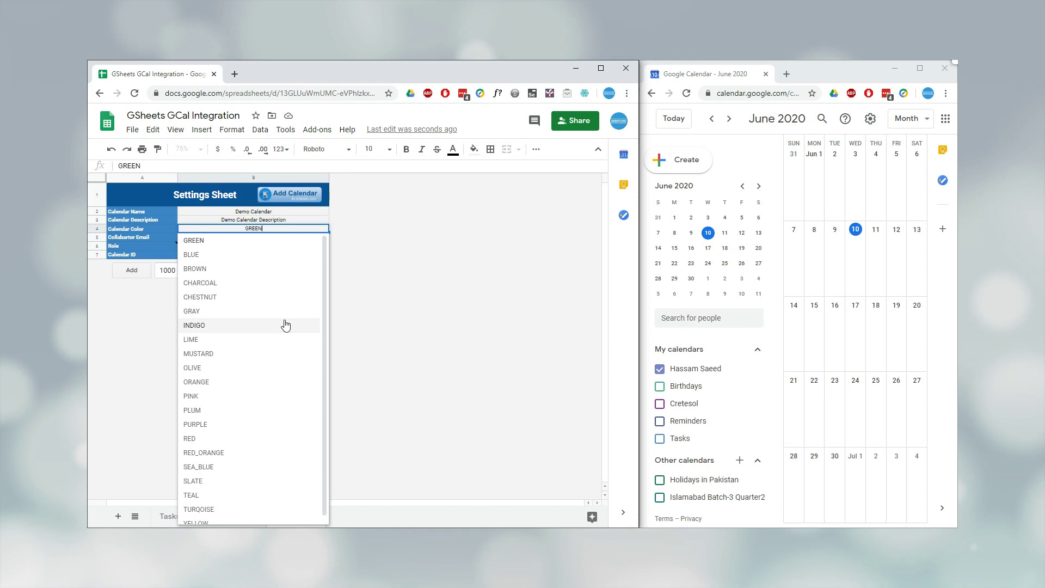
key(Escape)
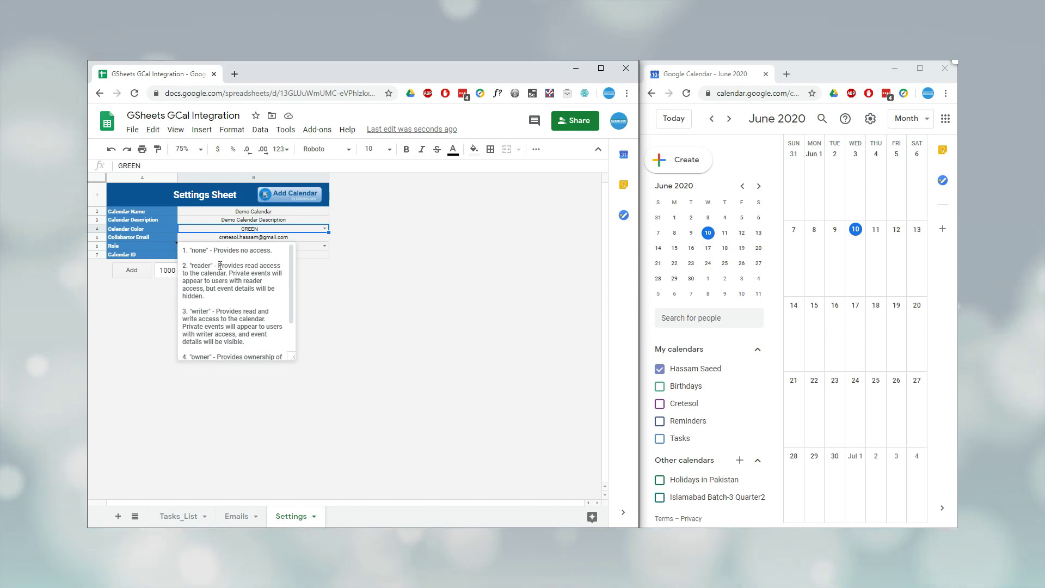
scroll(221, 283, down, 2)
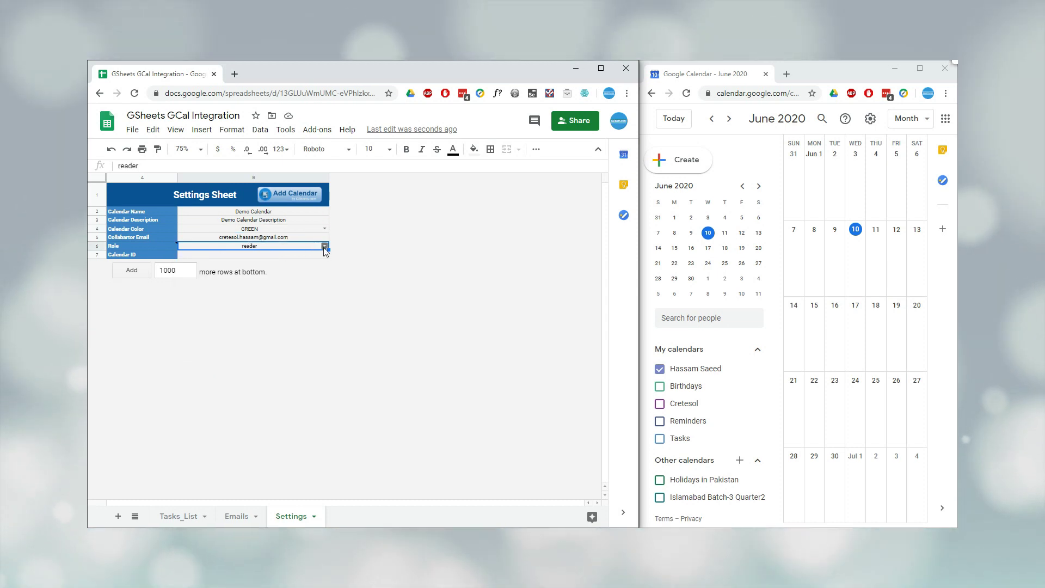
click(324, 245)
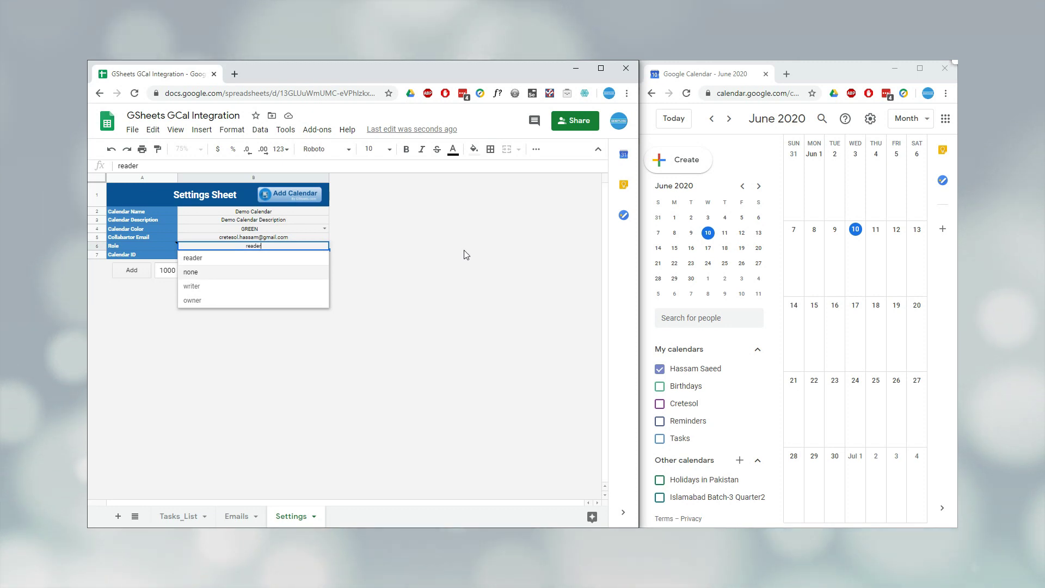
Keep reader as the role and run the Add Calendar script to create Demo Calendar.
key(Escape)
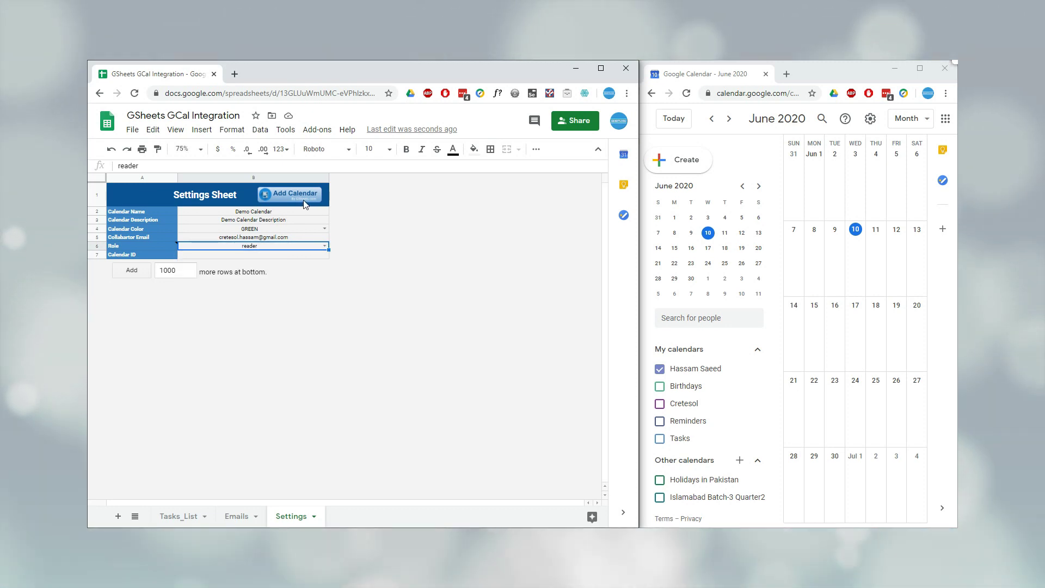
click(303, 204)
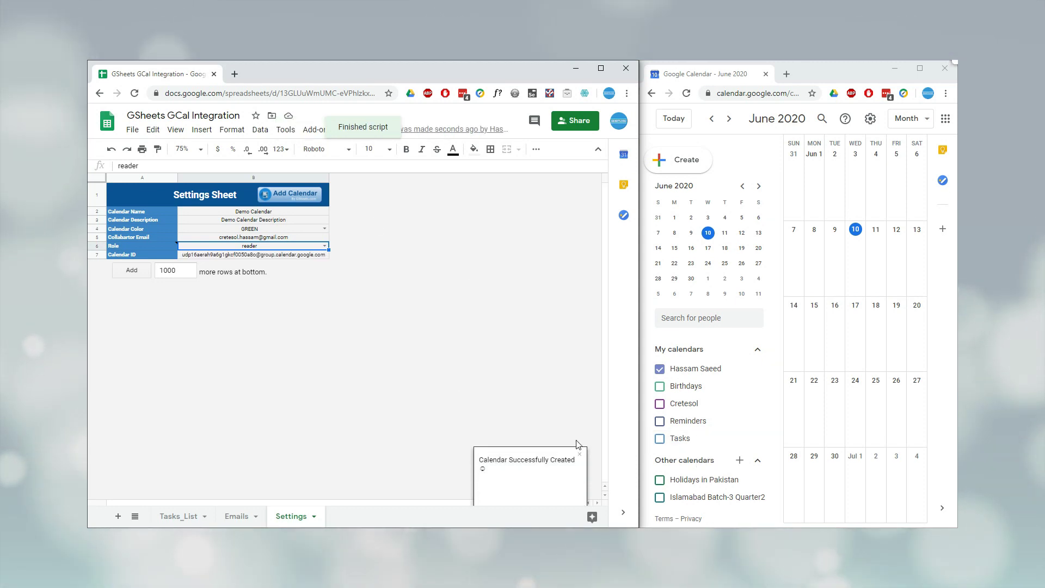
Reload Google Calendar and check Demo Calendar's name and description on its settings page.
click(687, 94)
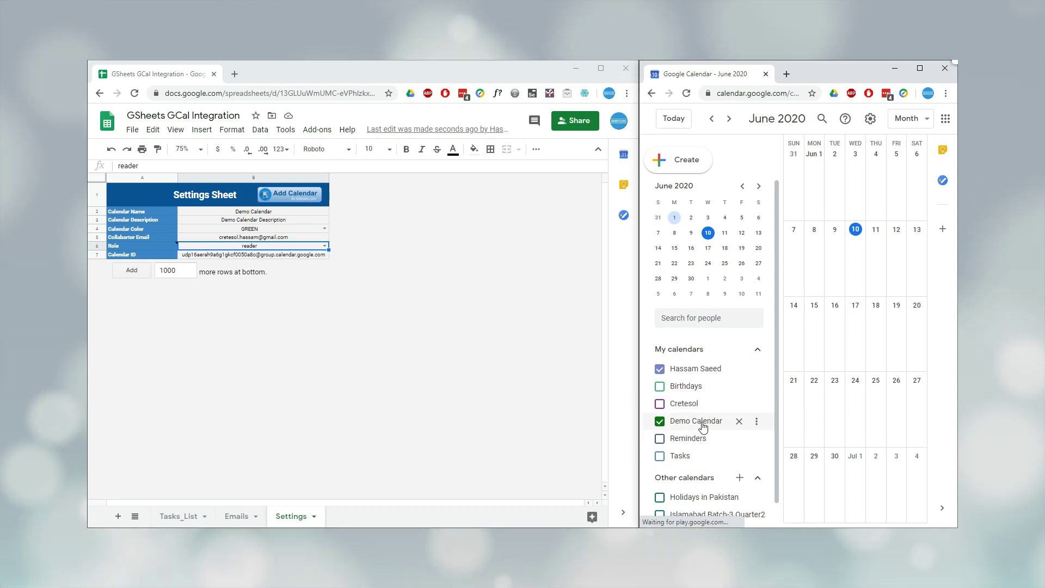
click(756, 424)
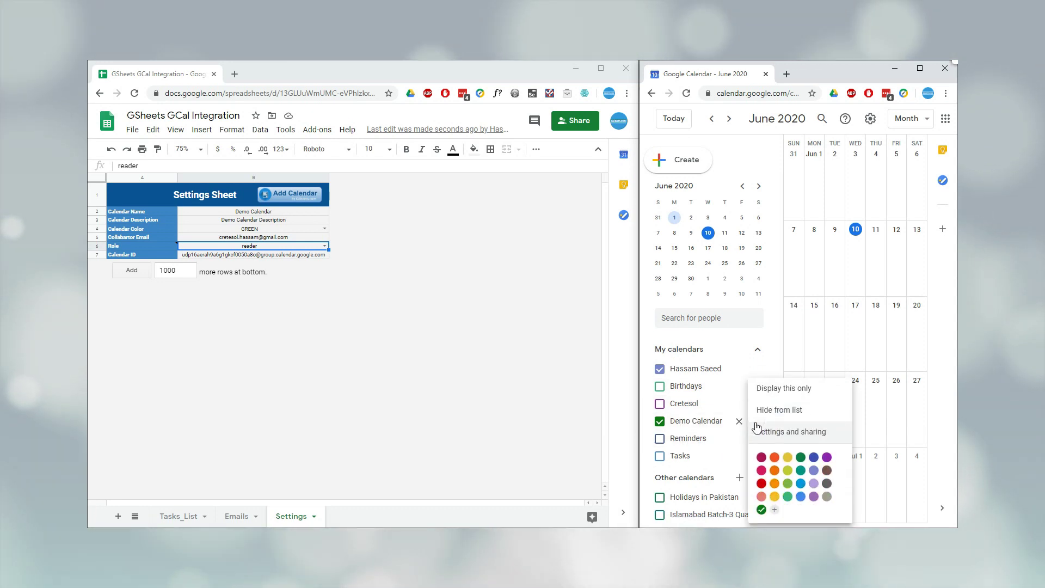
click(779, 433)
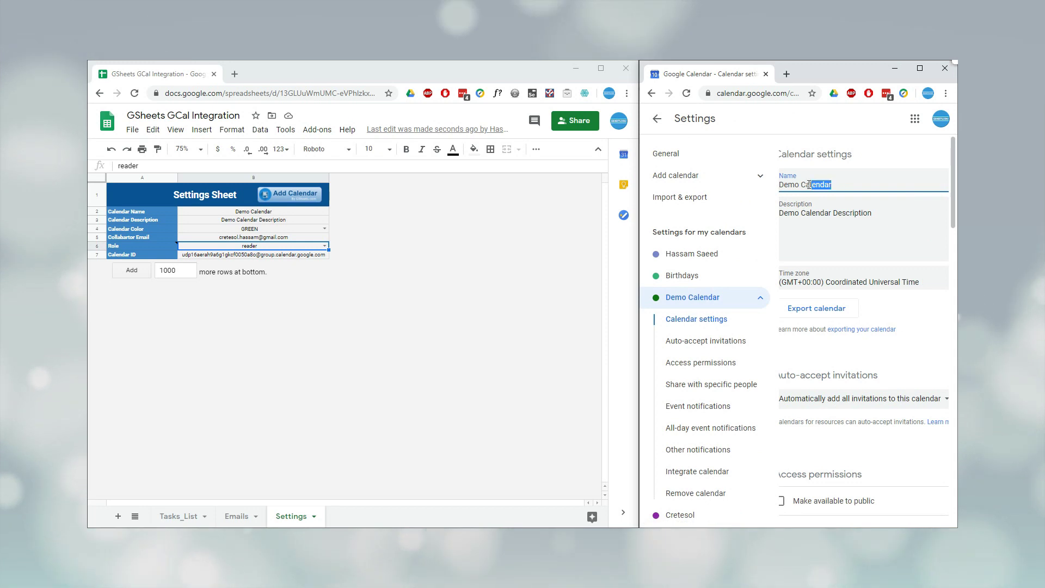
drag(809, 184, 802, 184)
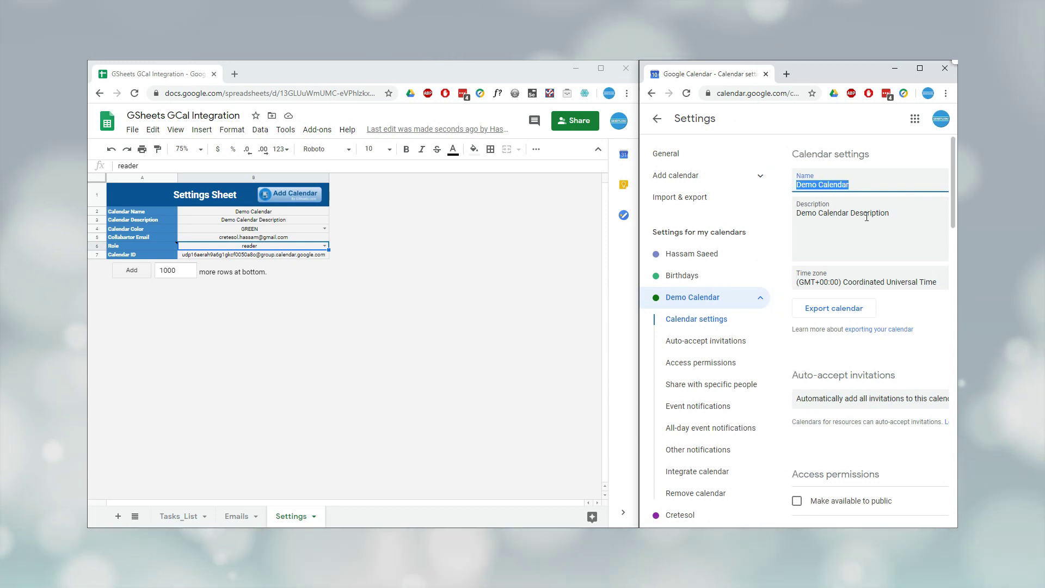
click(283, 220)
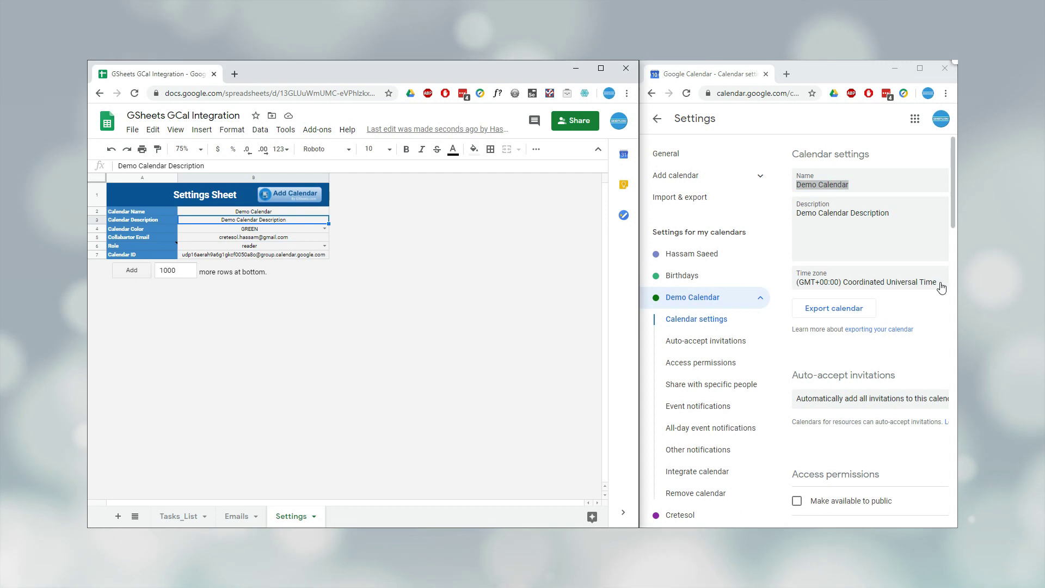
Verify the collaborator's email under Share with specific people.
scroll(884, 346, down, 1)
scroll(884, 347, down, 4)
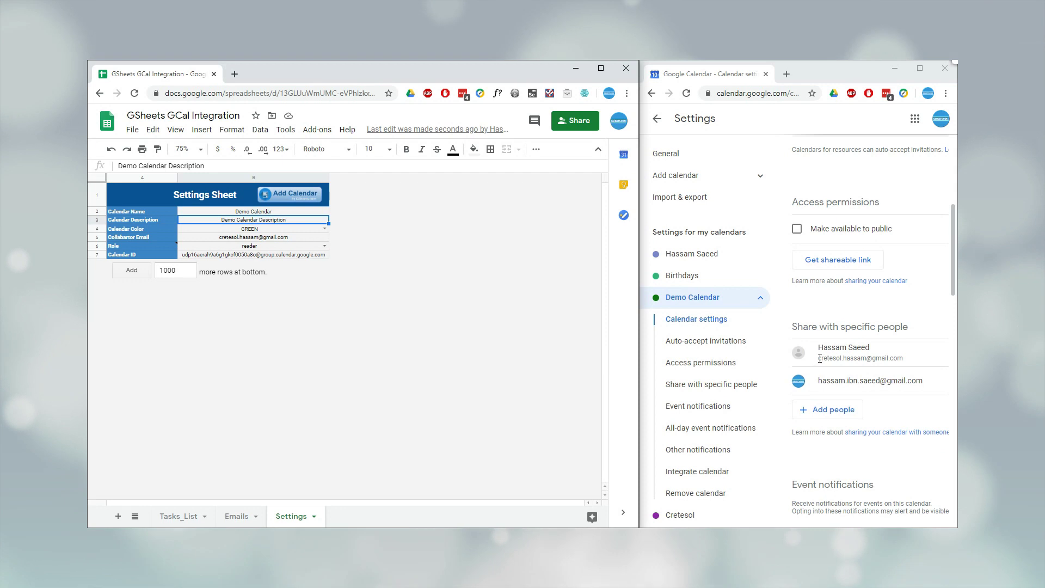
drag(818, 358, 907, 358)
scroll(908, 358, down, 1)
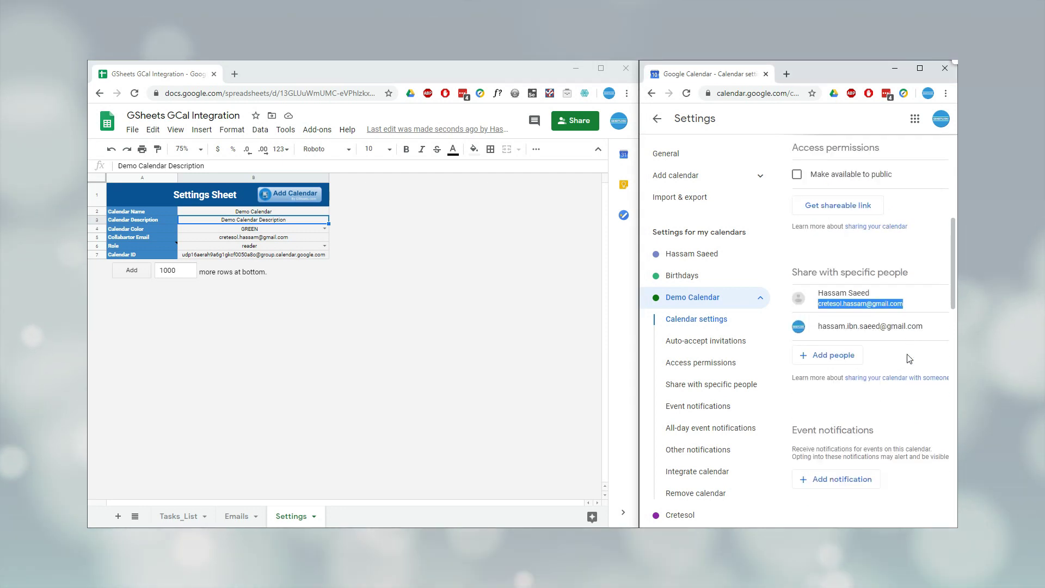
key(alt+Tab)
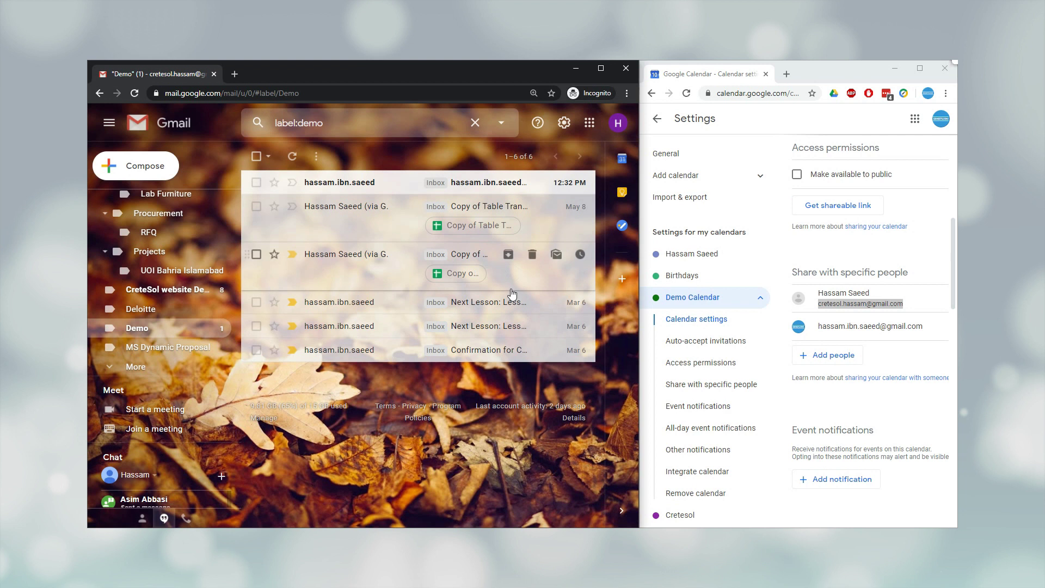
Read the Gmail notice that Demo Calendar was shared with view access, then return to the Demo label.
click(363, 188)
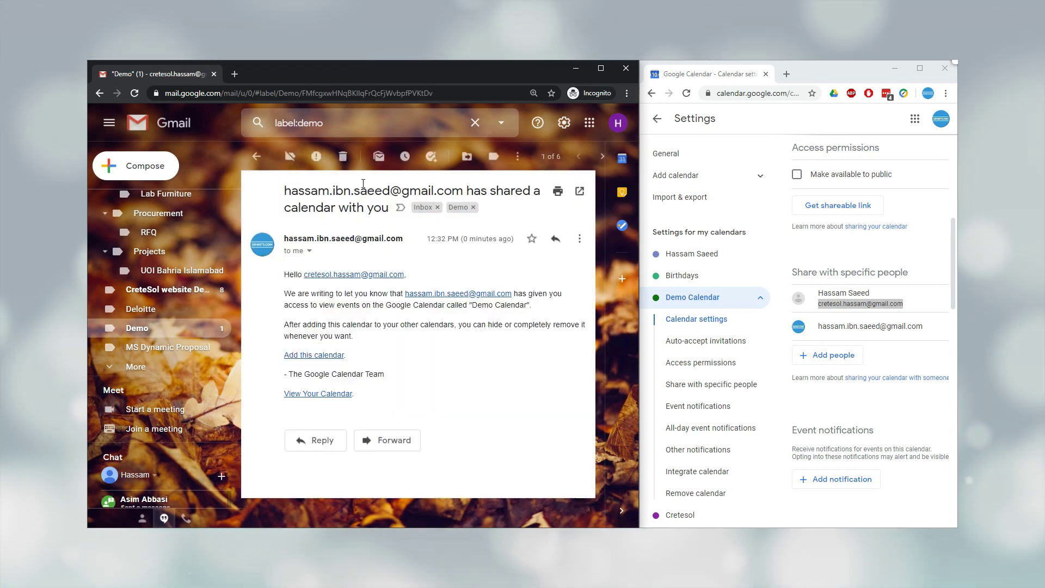
drag(314, 298, 353, 338)
click(353, 337)
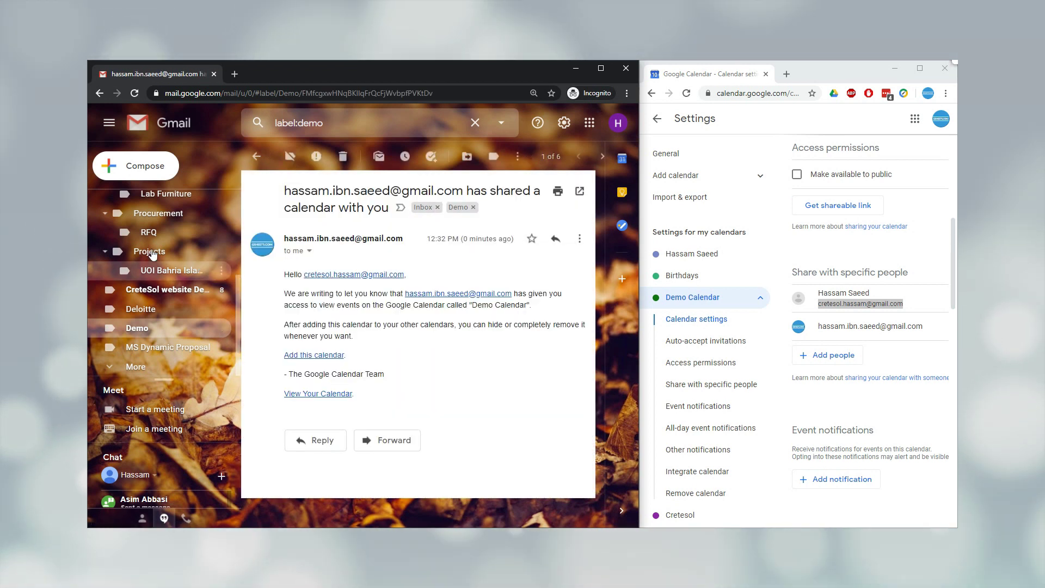
click(137, 328)
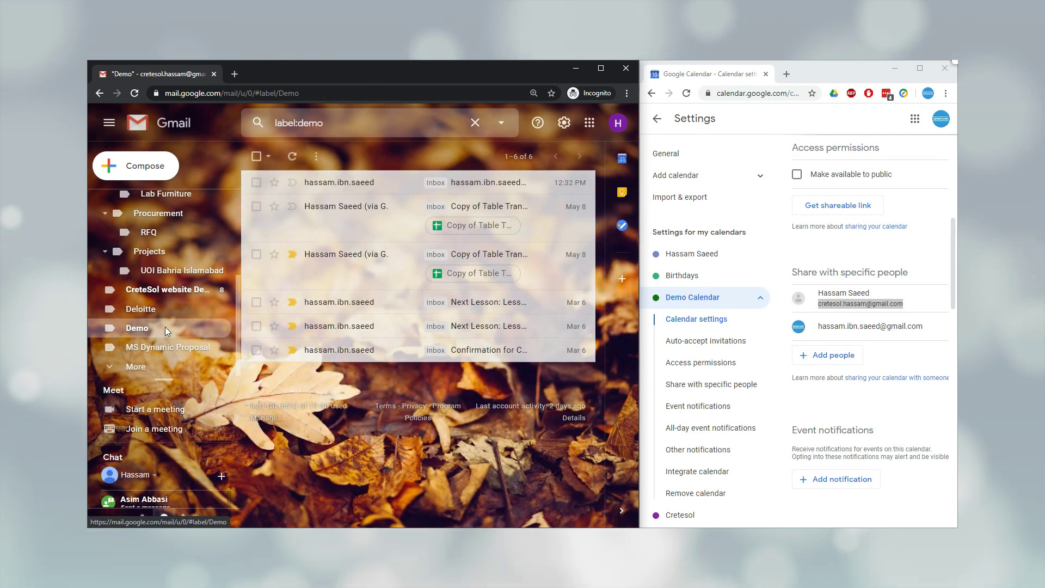
Minimize Gmail and show the empty Tasks_List sheet.
click(575, 69)
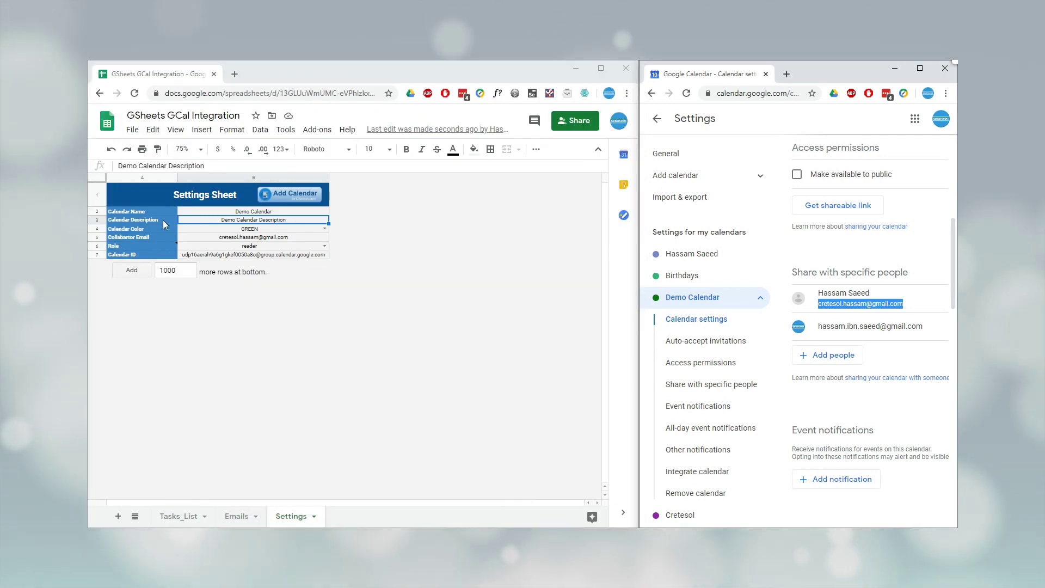
click(175, 517)
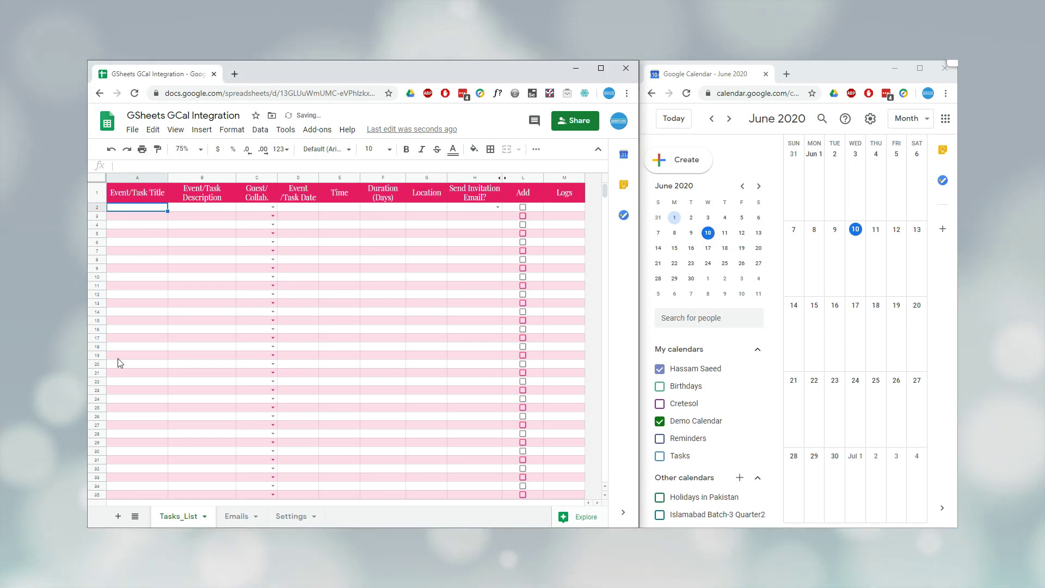
Select cell A2 of Tasks_List to start entering Test Task 1.
click(129, 278)
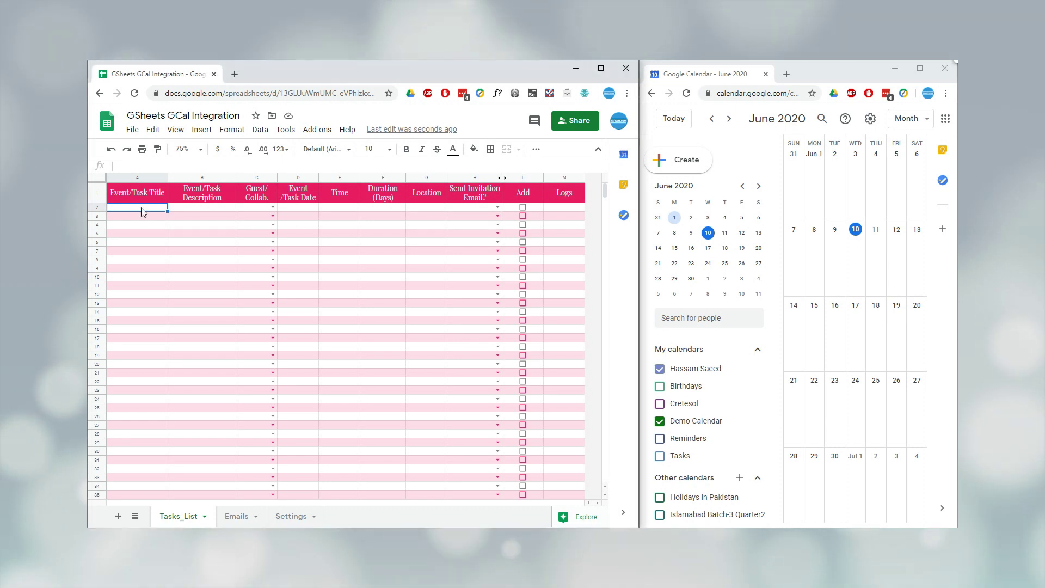
Fill row 2 with Test Task 1, description, guest, 6/10/2020, 10:00 AM, 3 days, Islamabad, Yes.
text(Test Task 1)
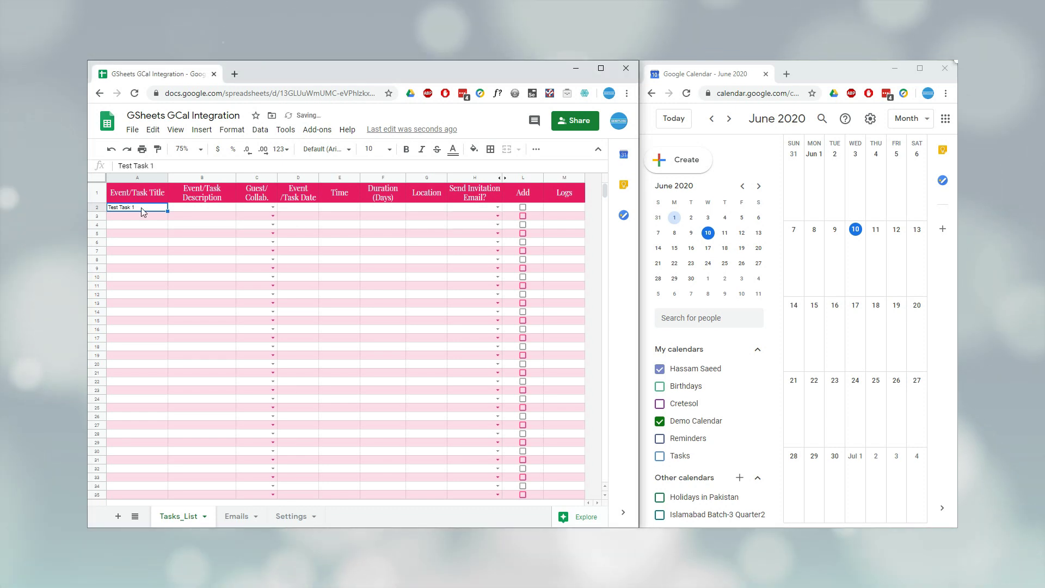
key(Tab)
text(Test Task Description)
key(Tab)
text(Hassam)
key(Tab)
key(ctrl+v)
key(Tab)
key(ctrl+v)
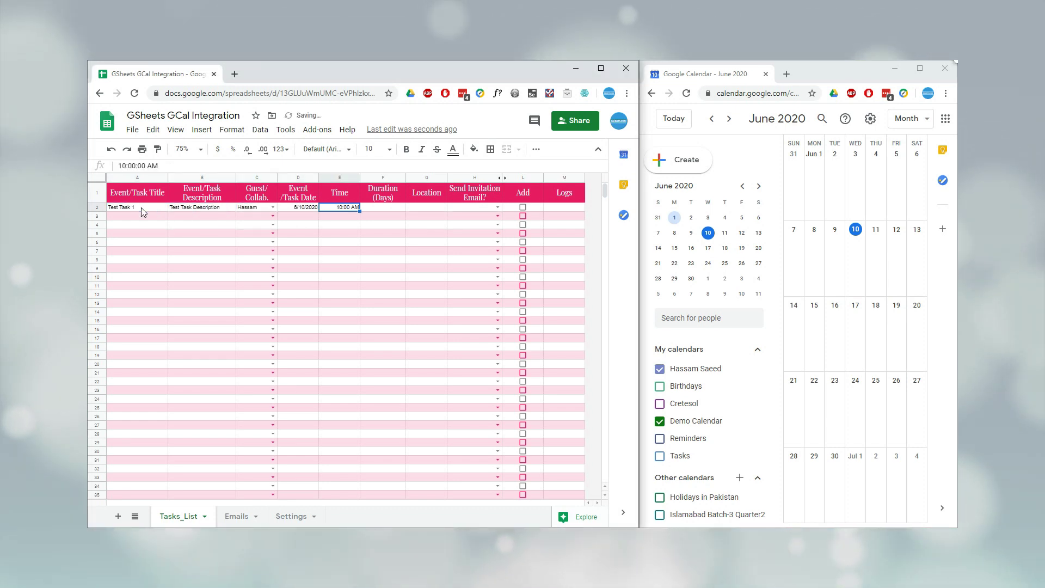
key(Tab)
text(3)
key(Tab)
text(Islamabad)
key(Tab)
text(Yes)
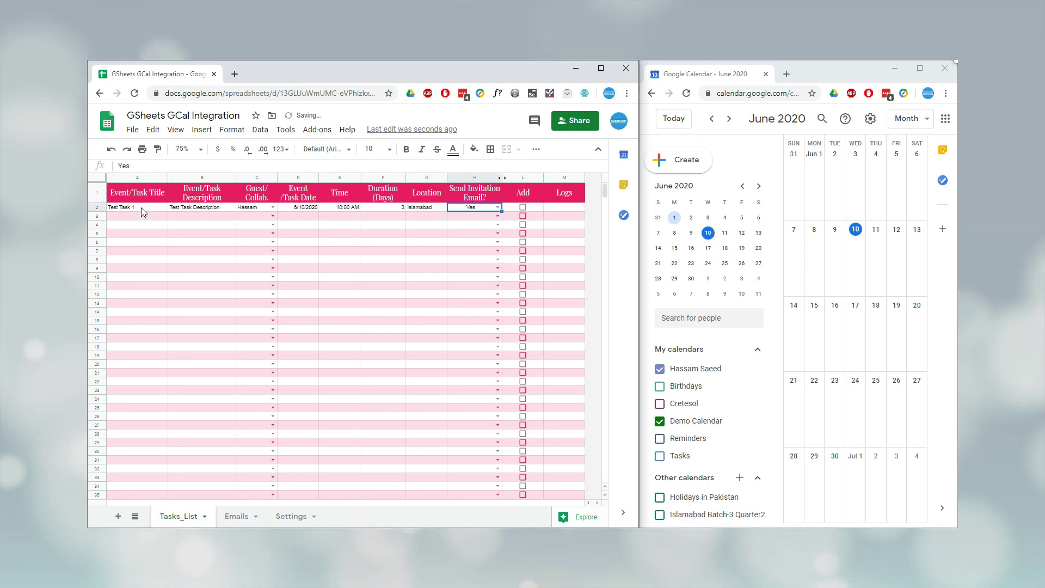
Leave guest cell C2 unchanged and view the Emails sheet.
double_click(263, 207)
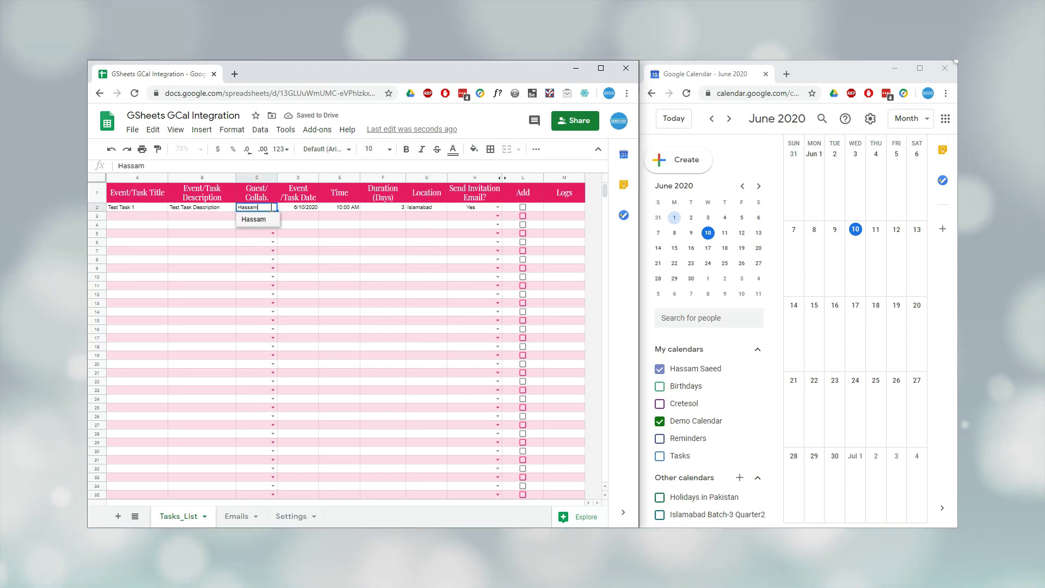
key(Escape)
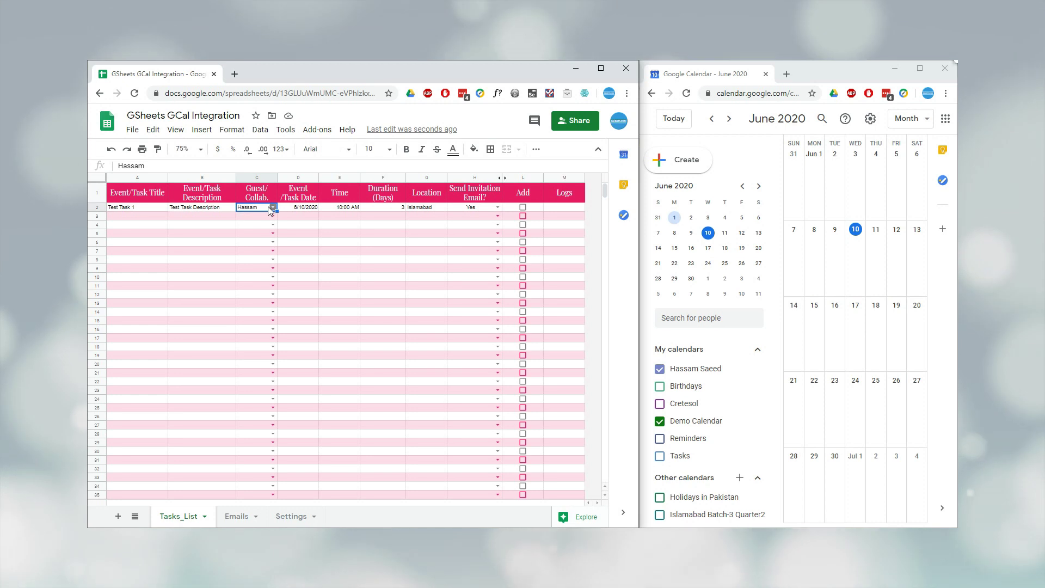
click(238, 517)
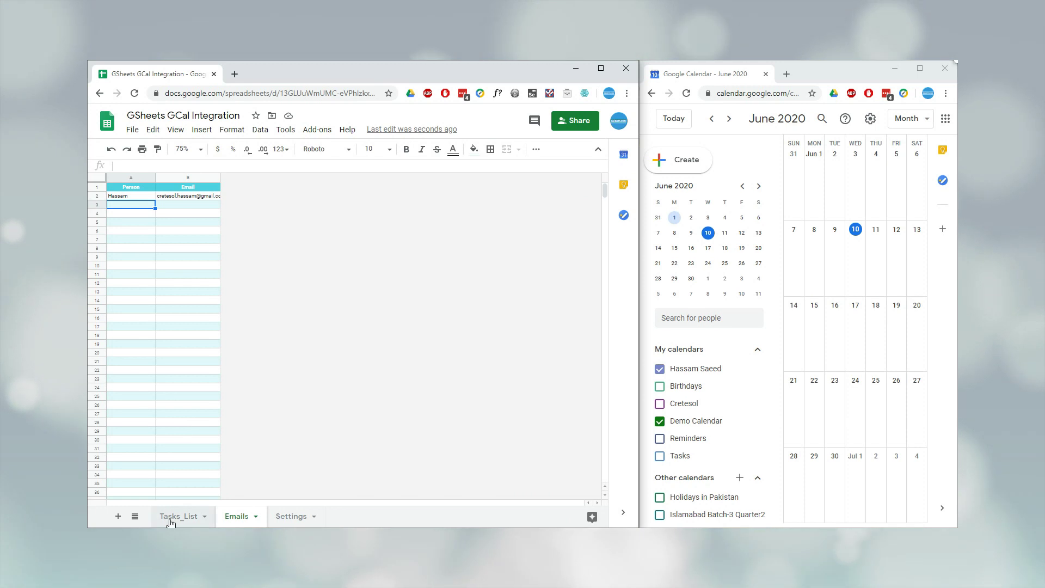
Check the Emails sheet's guest list, selecting the empty range A3:B29.
click(170, 518)
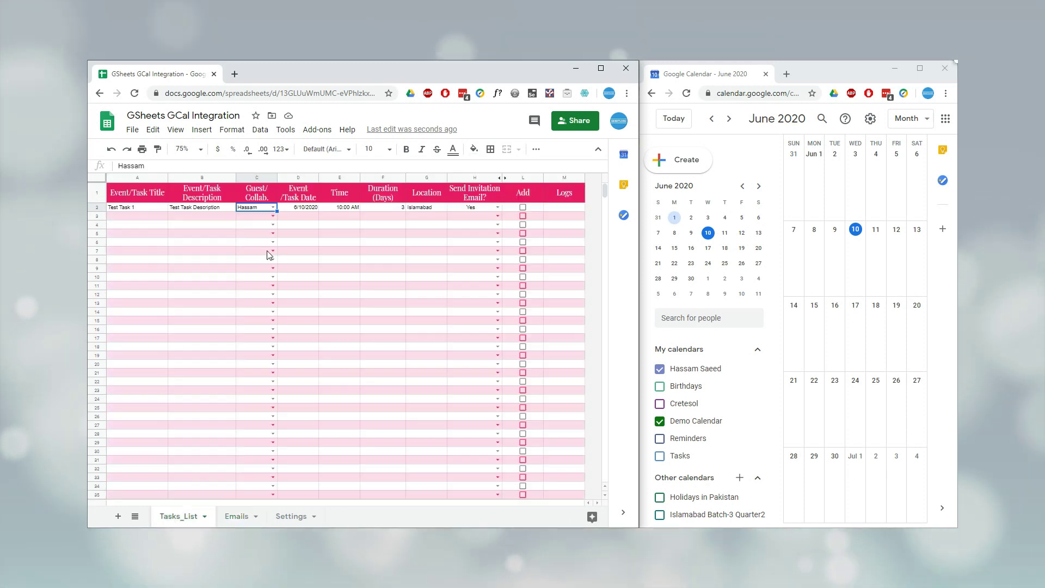
click(225, 519)
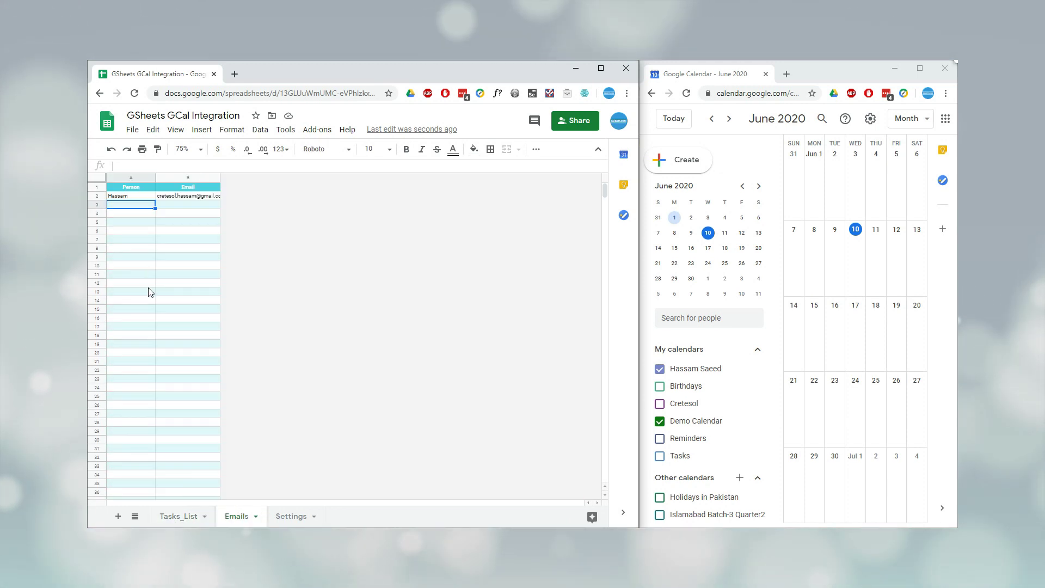
drag(138, 209, 194, 433)
On Tasks_List, set Test Task 1's Send Invitation Email in H2 to Yes.
click(165, 515)
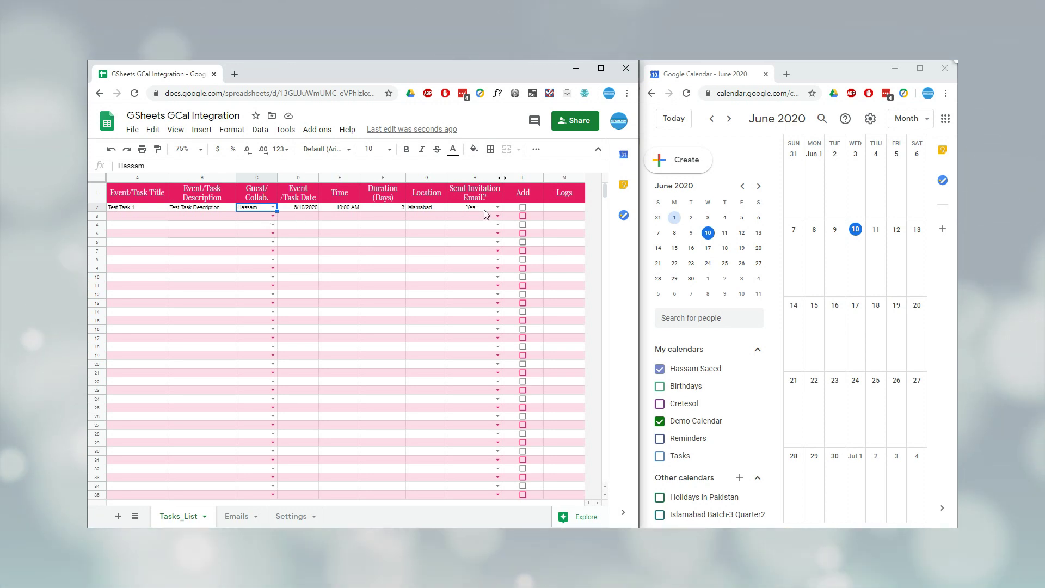
double_click(480, 207)
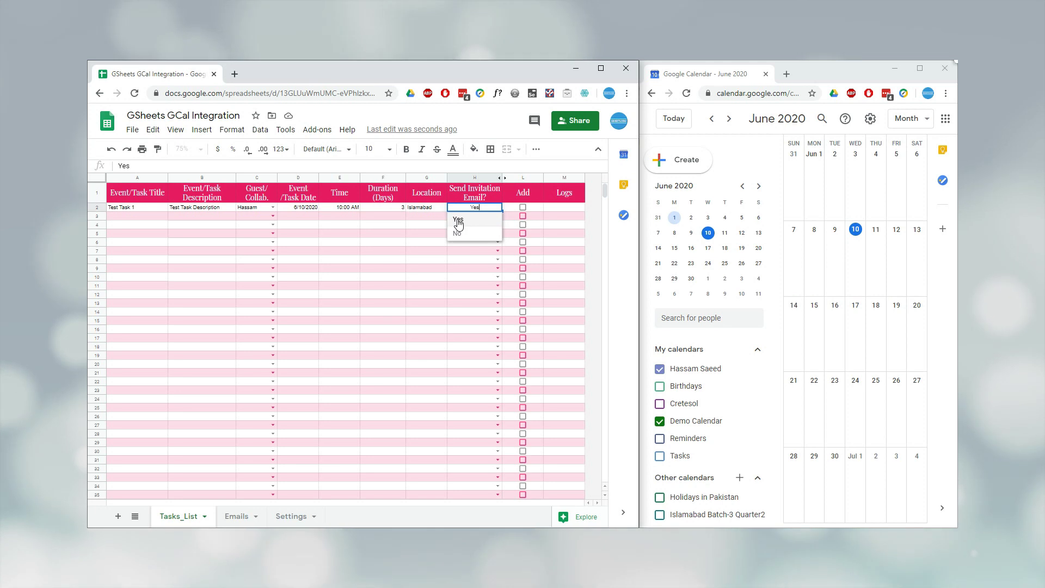
click(458, 219)
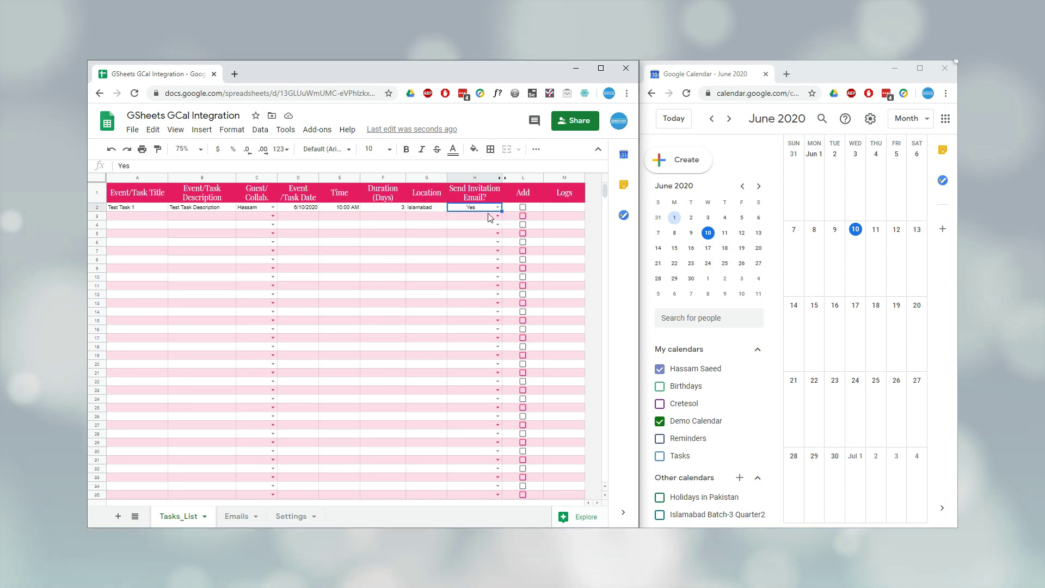
Tick Add in L2 for Test Task 1 and read the Event Successfully Created log in M2.
click(146, 208)
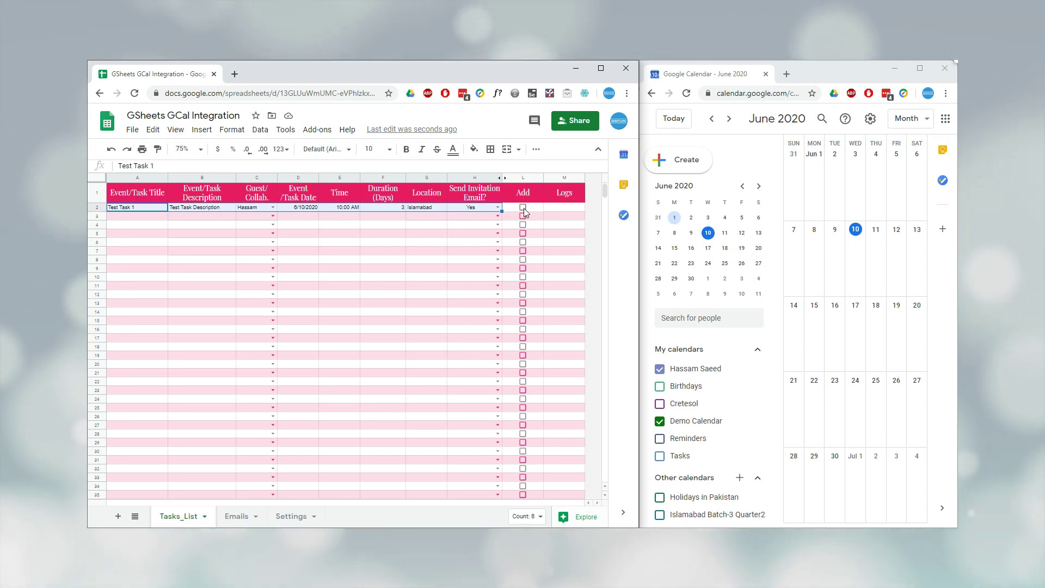
click(551, 209)
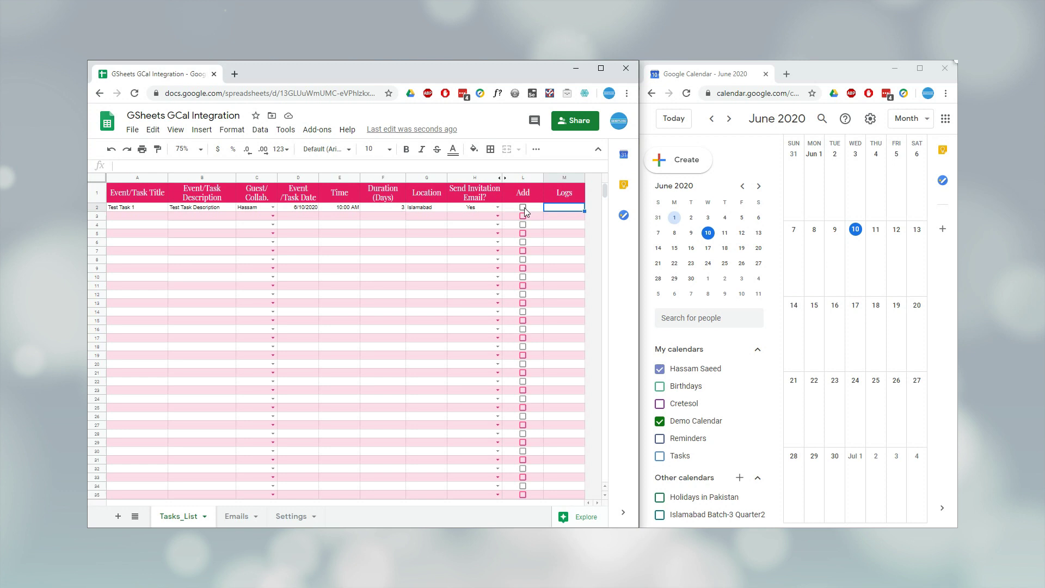
click(523, 207)
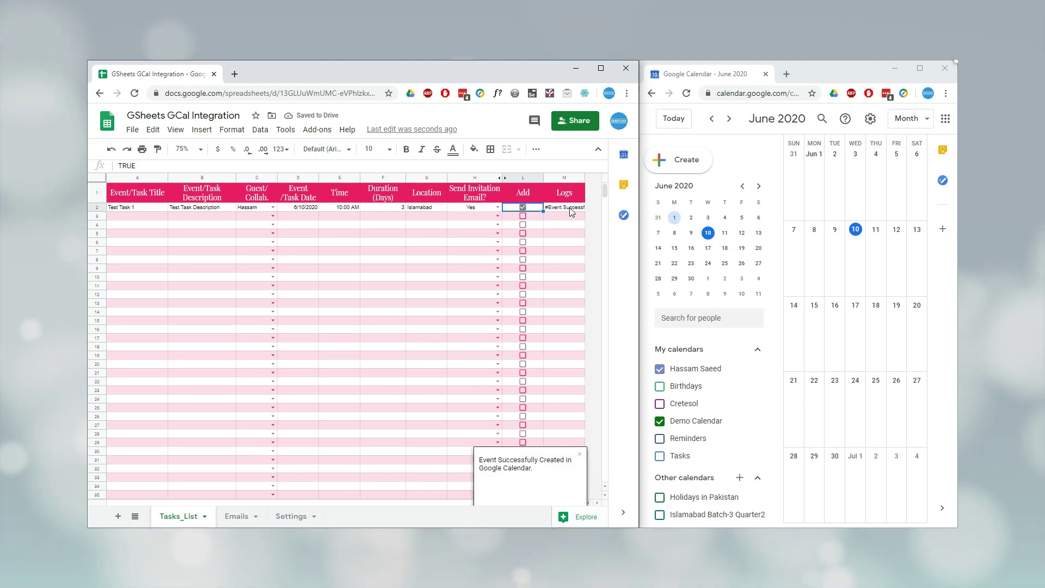
click(563, 210)
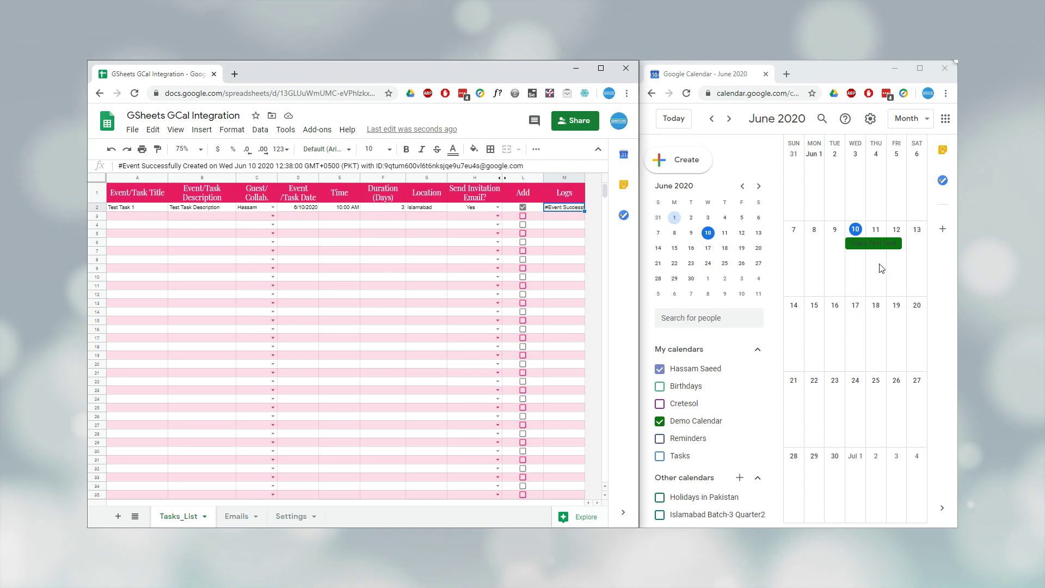
Inspect Test Task 1's details: June 10–12, 10:00am, Islamabad, one guest, Demo Calendar.
click(874, 245)
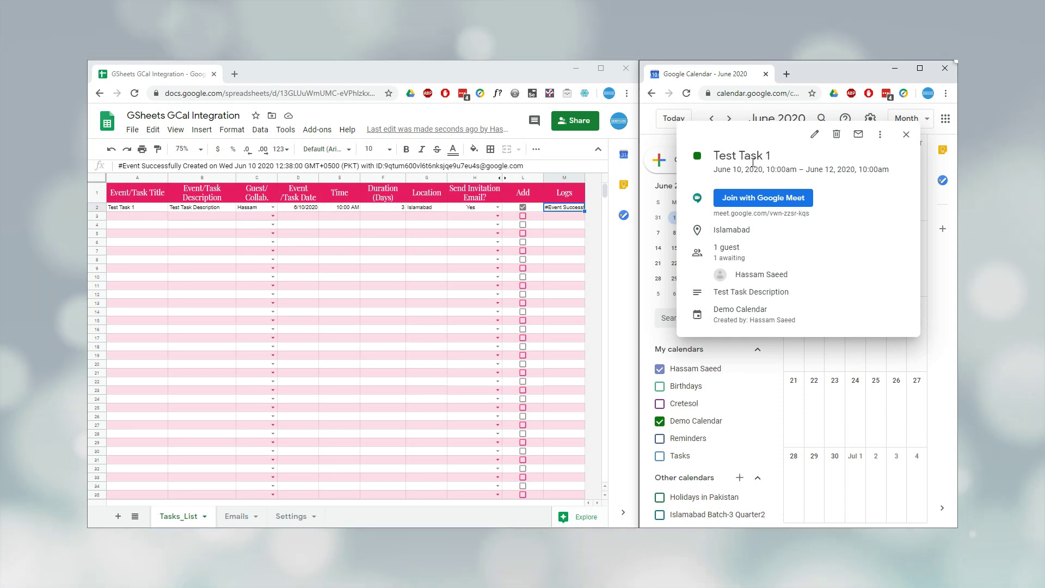
double_click(826, 169)
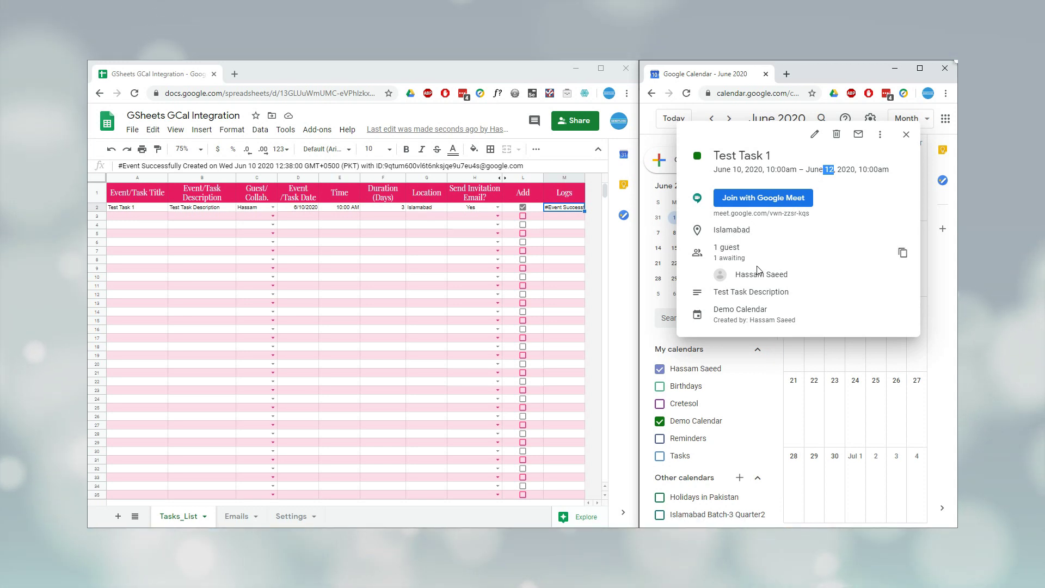
mouse_move(738, 272)
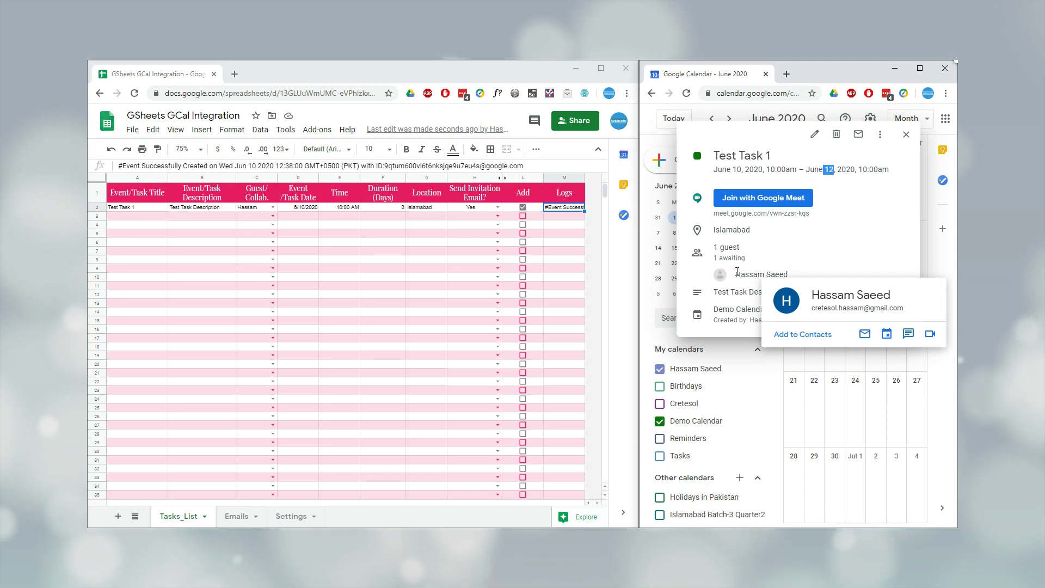
click(817, 255)
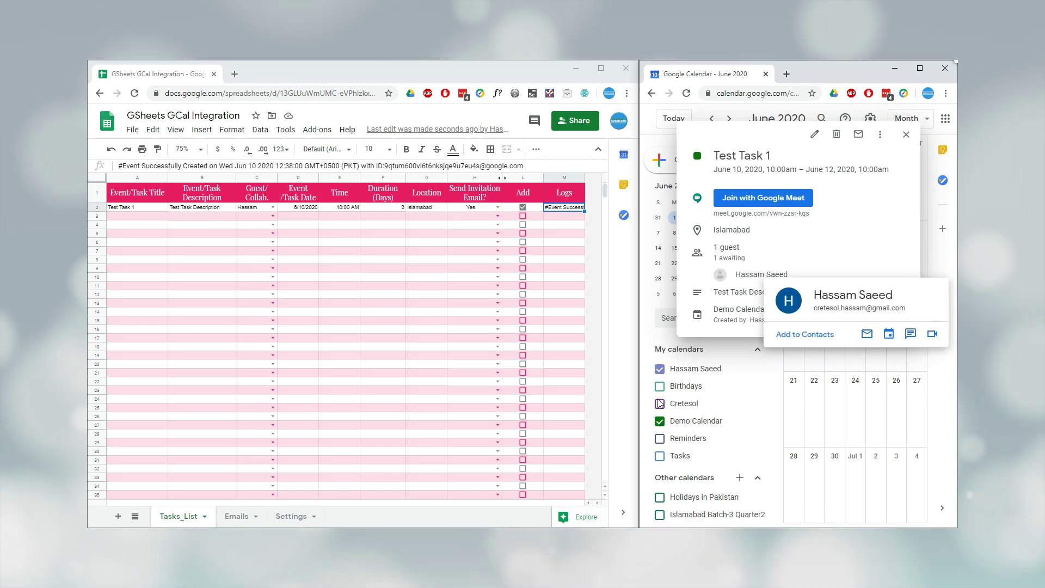
Switch to Gmail and open the Test Task 1 invitation email under the Demo label.
mouse_move(869, 508)
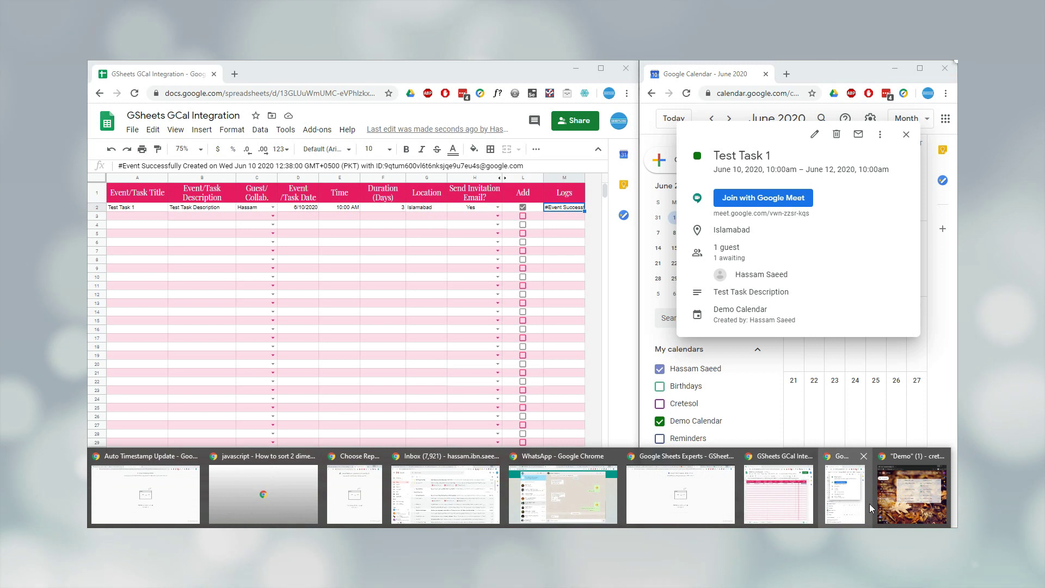
click(905, 493)
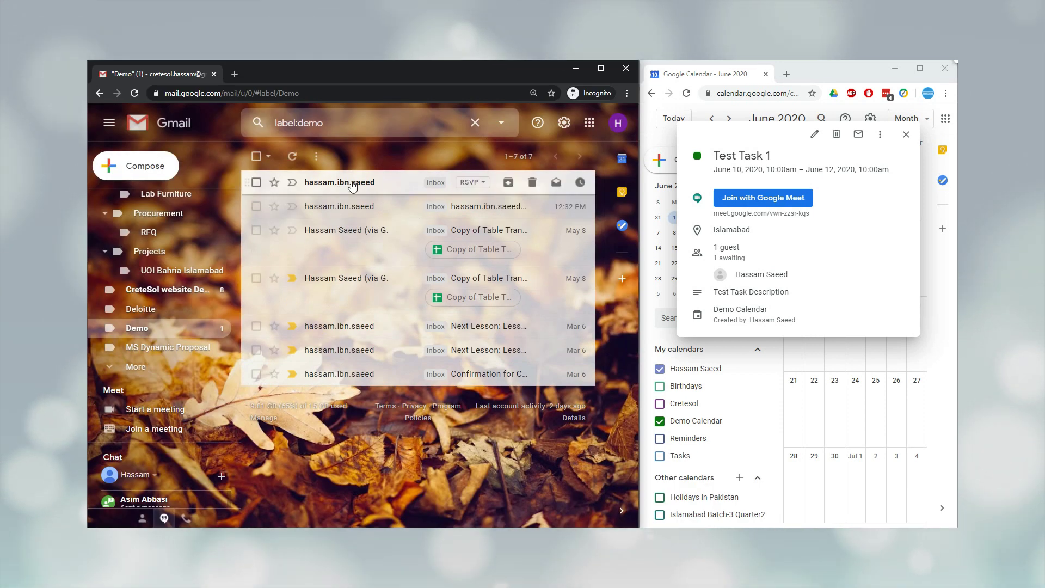
click(352, 187)
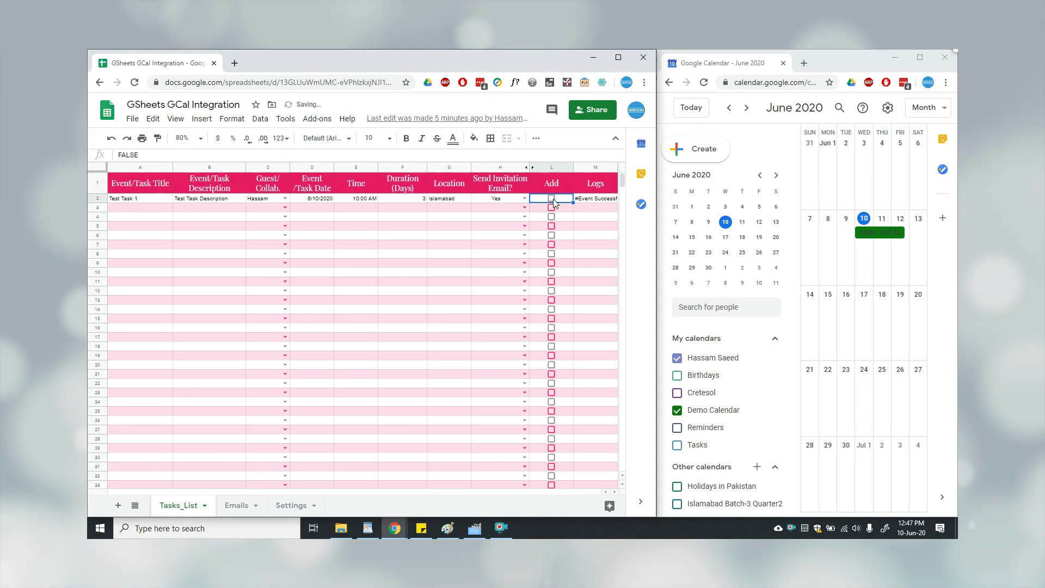
Uncheck Add in L2 to delete Test Task 1's event, then expand Logs cell M2 to read the log.
click(551, 198)
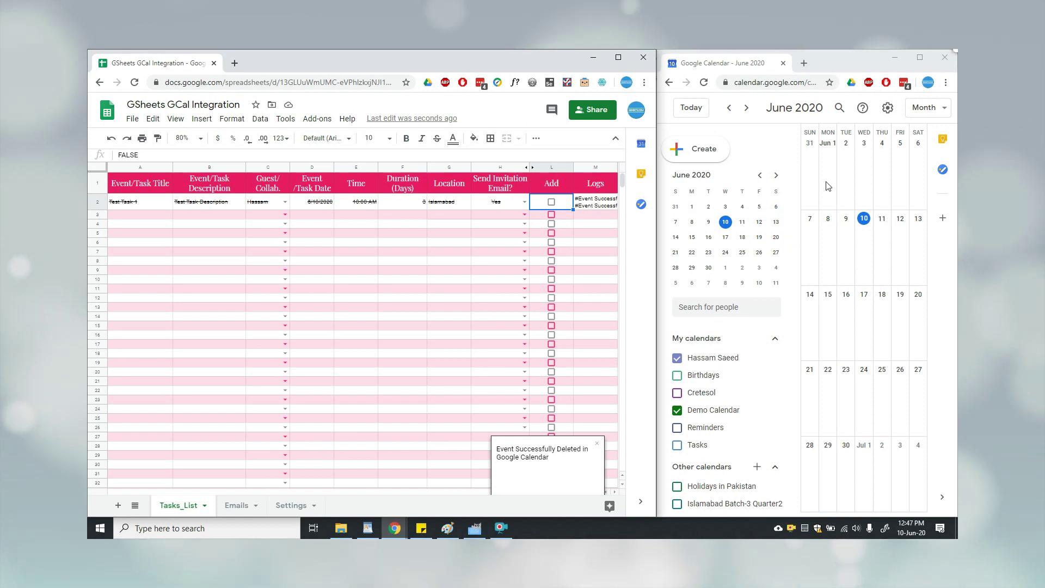
click(137, 202)
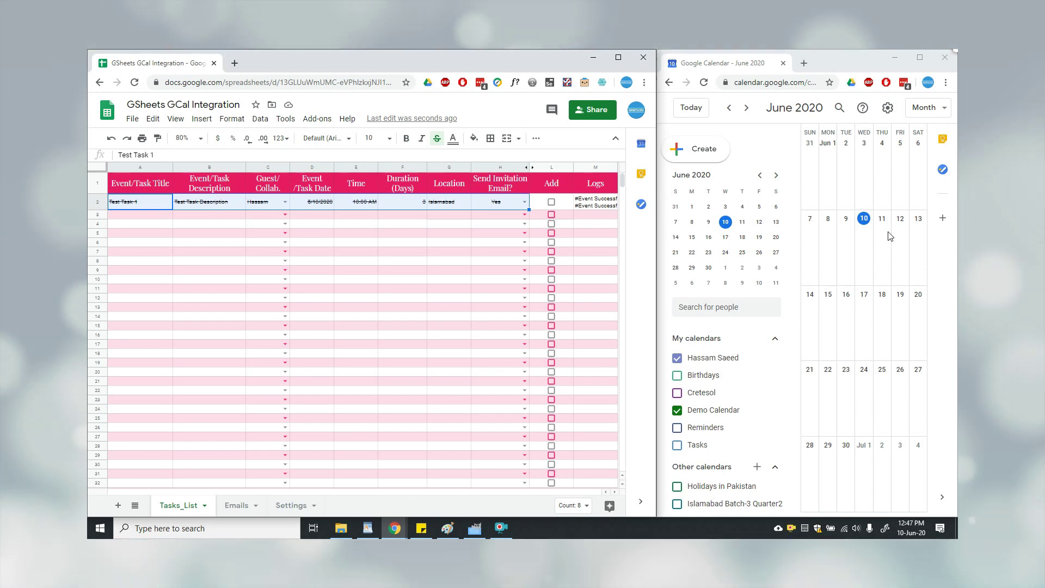
mouse_move(922, 73)
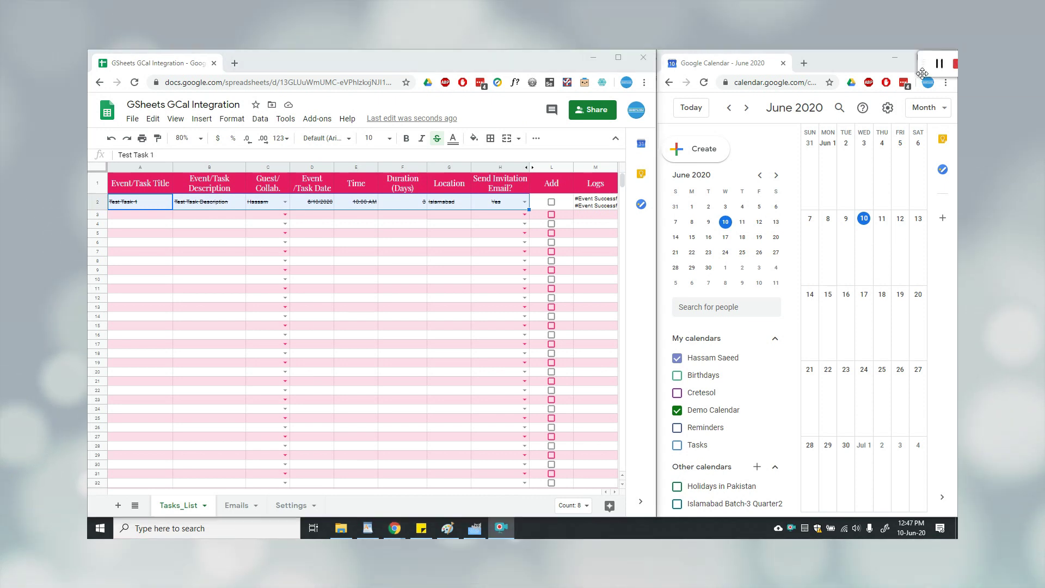
click(577, 202)
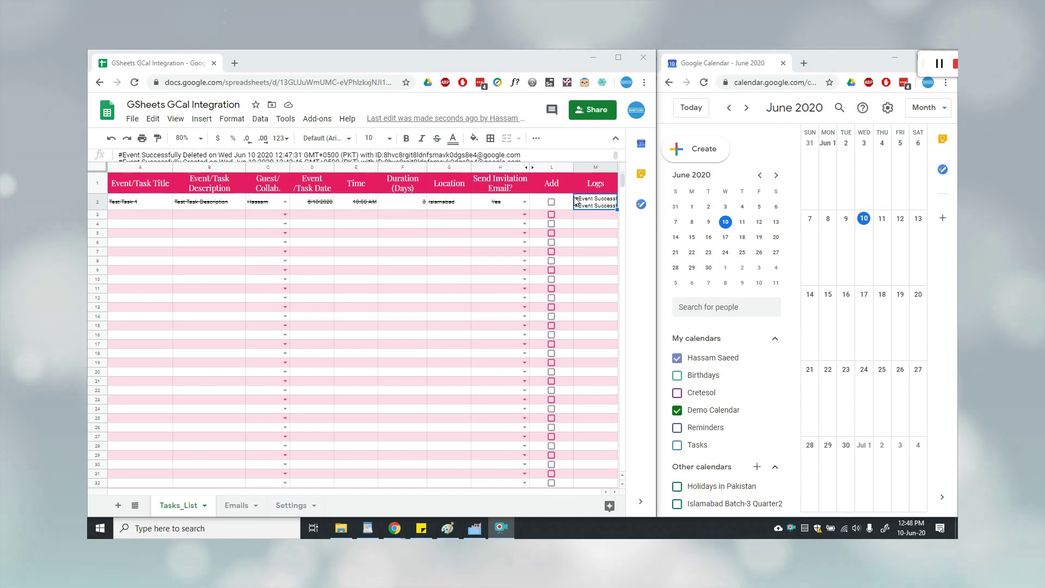
double_click(578, 202)
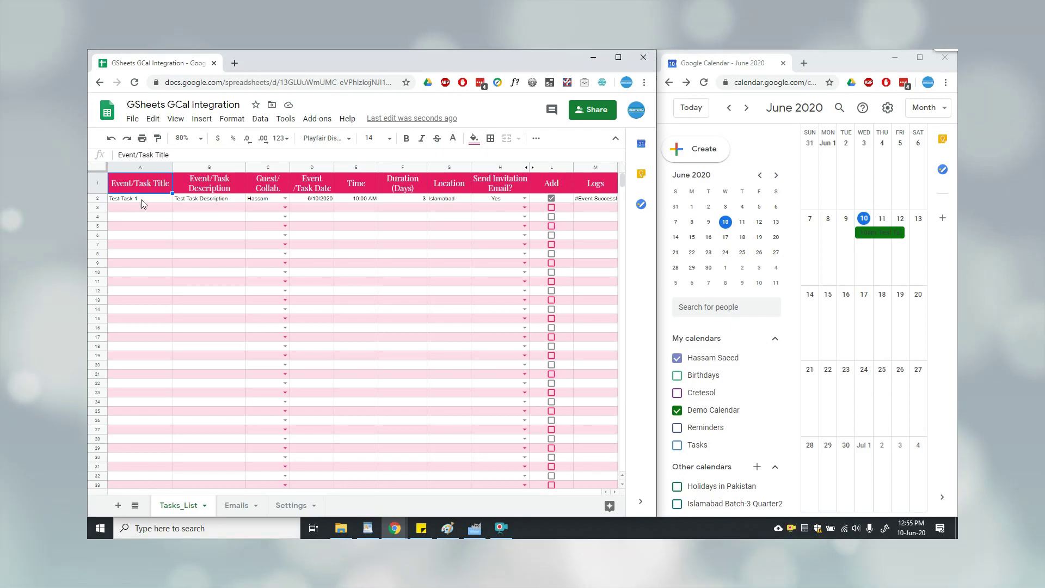
Rename the A2 title to 'Test Task 2' and uncheck Add in L2 to remove its event.
double_click(143, 198)
key(BackSpace)
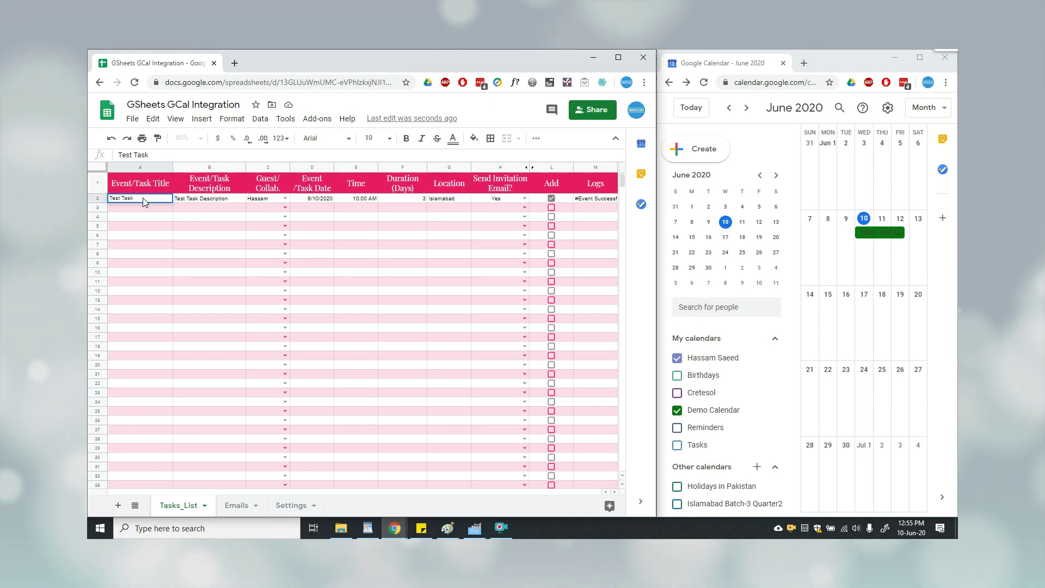
key(Return)
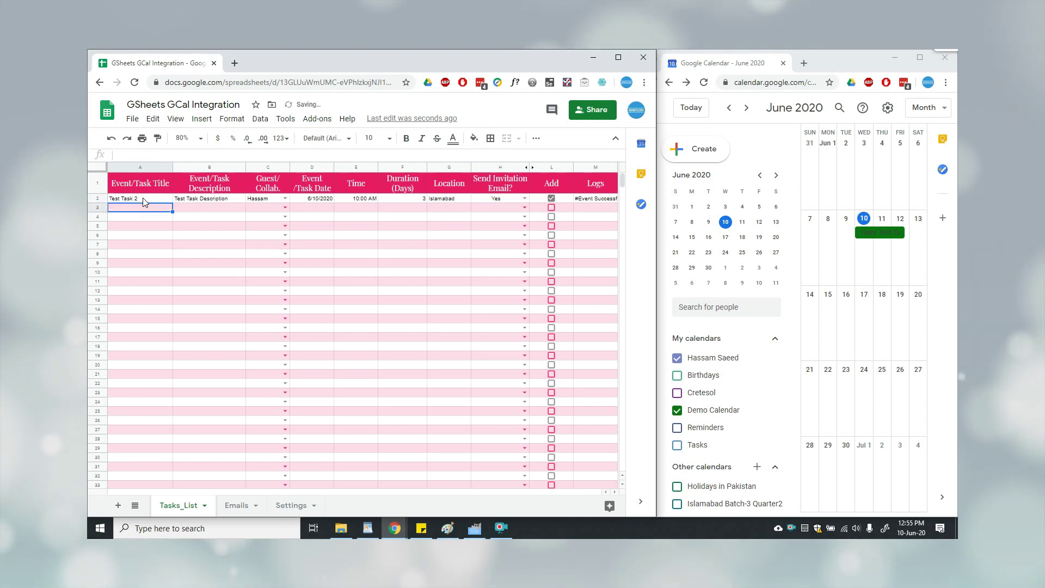
click(557, 201)
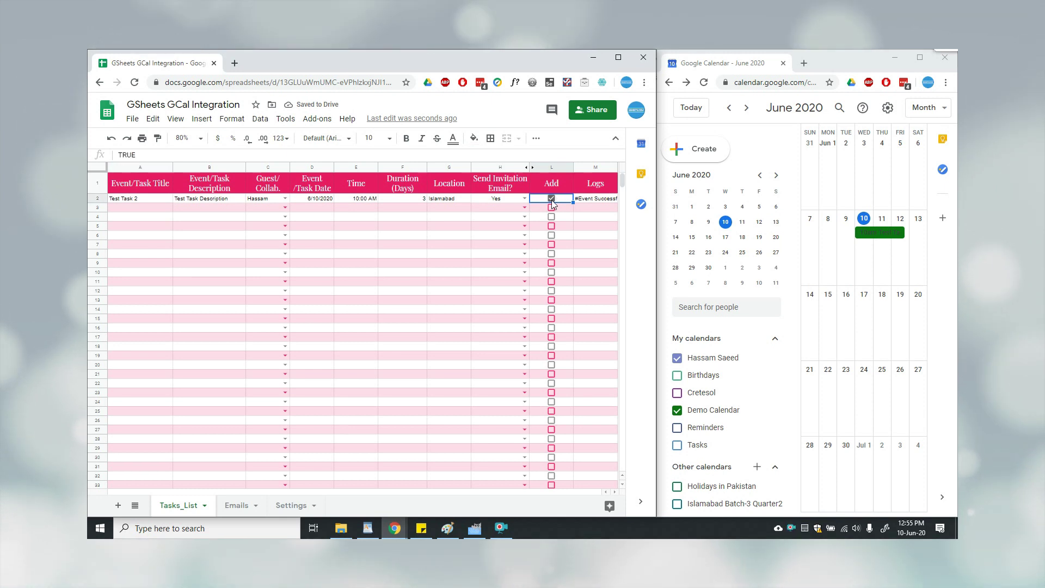
click(551, 199)
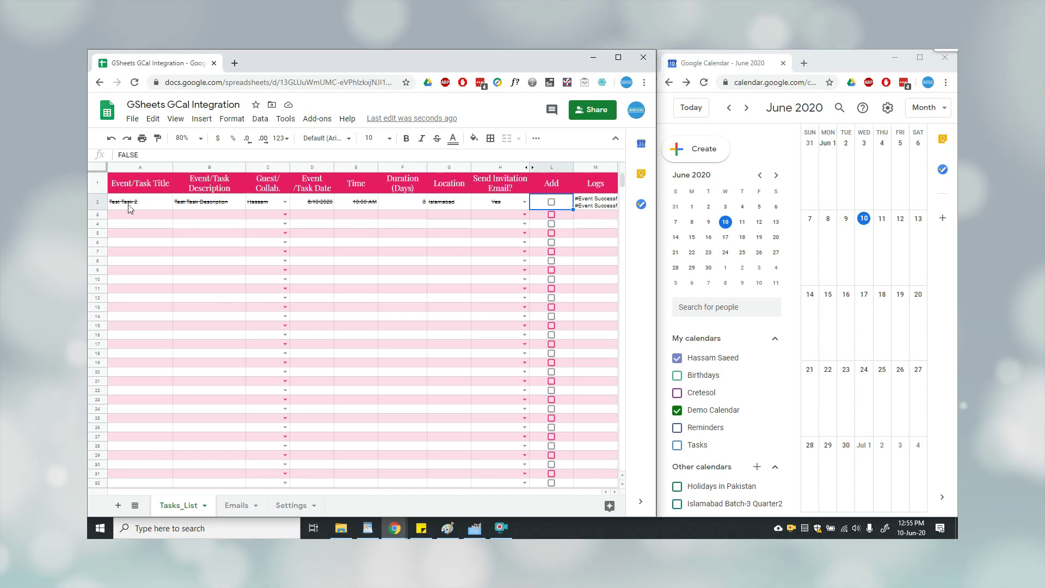
Check Add in L2 to recreate the event, then view Test Task 2's June 10 event details.
click(551, 203)
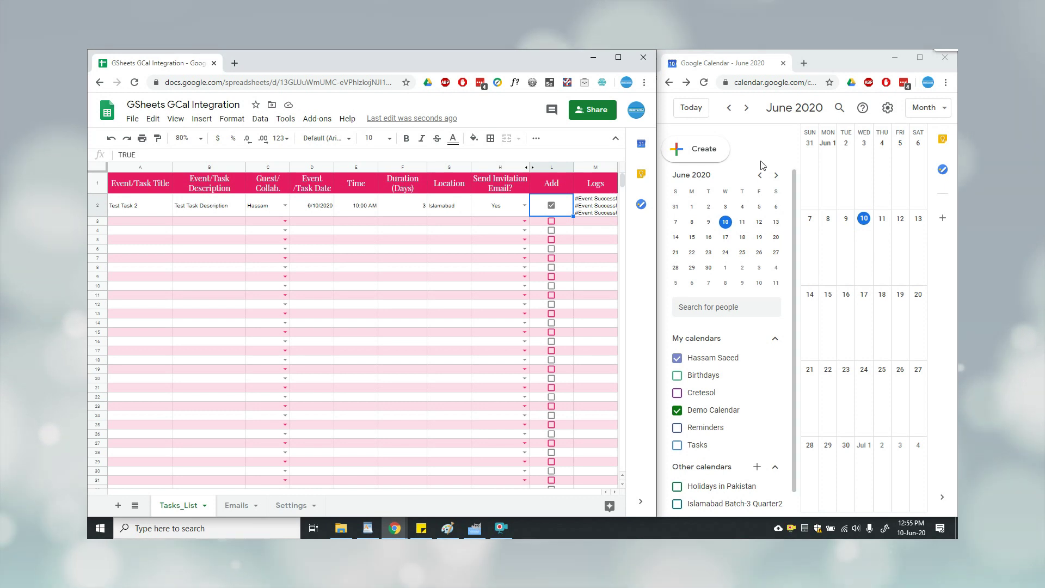
click(870, 232)
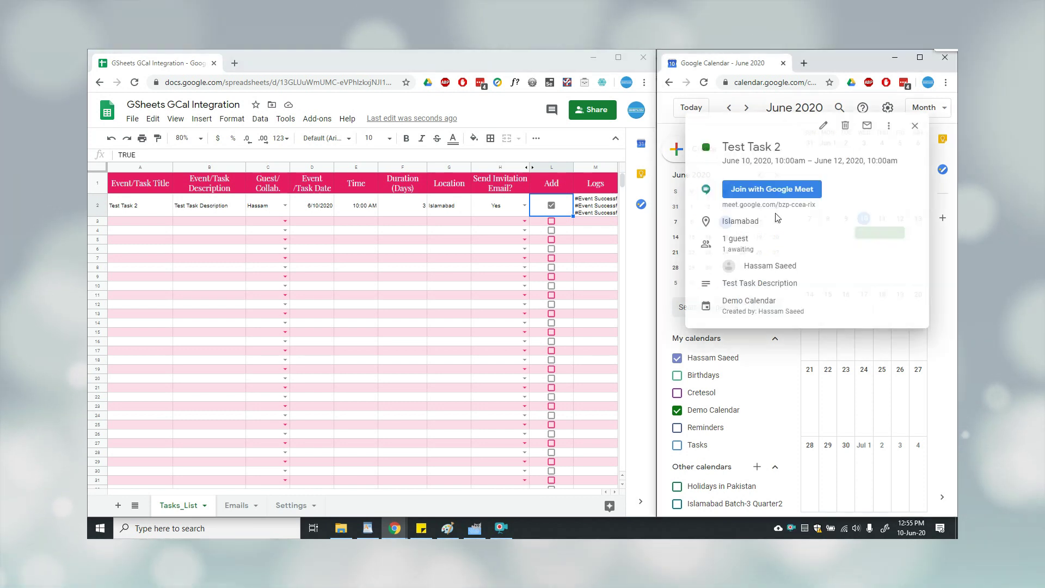
drag(728, 144, 798, 151)
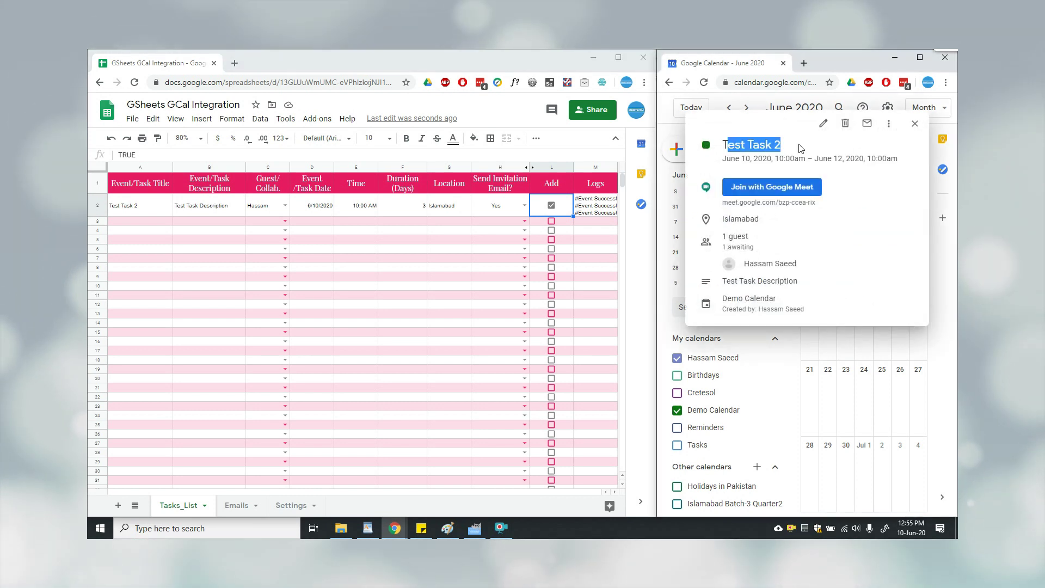